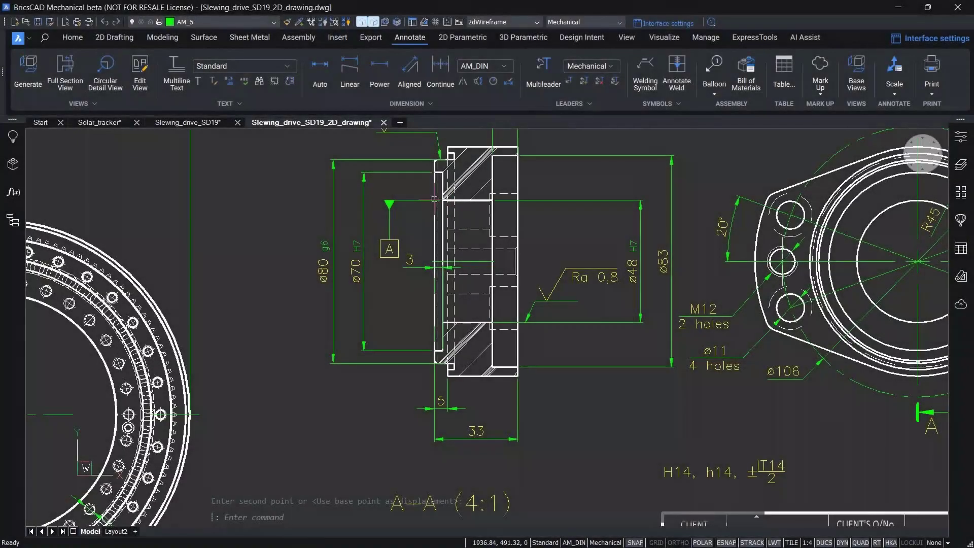
double_click(412, 199)
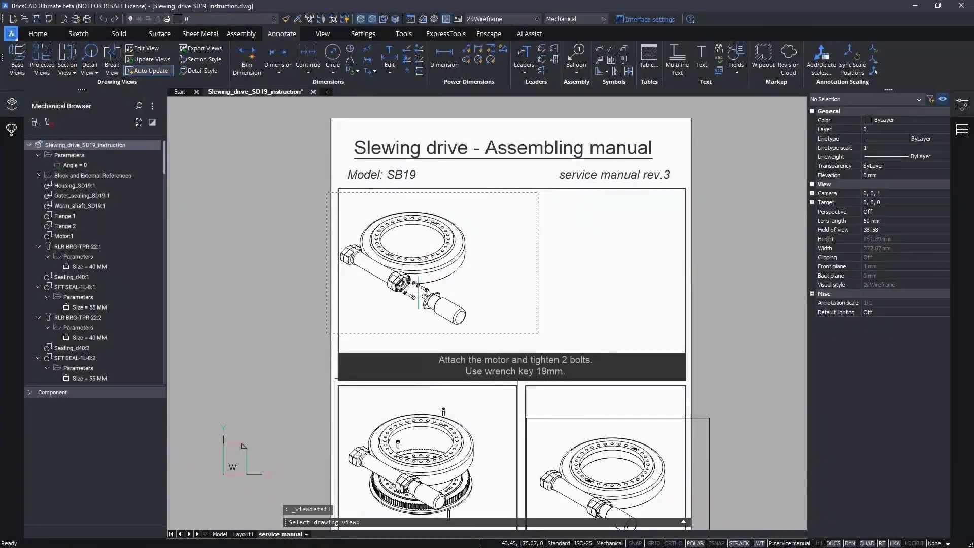
- Create a circular detail view around the motor bolts from the isometric slewing drive view
click(418, 299)
scroll(419, 299, up, 4)
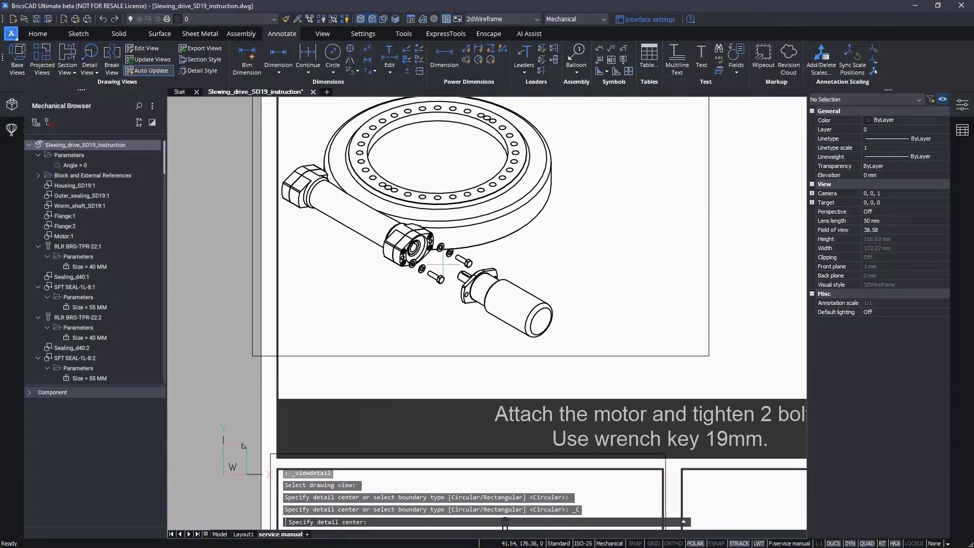
click(442, 264)
click(510, 272)
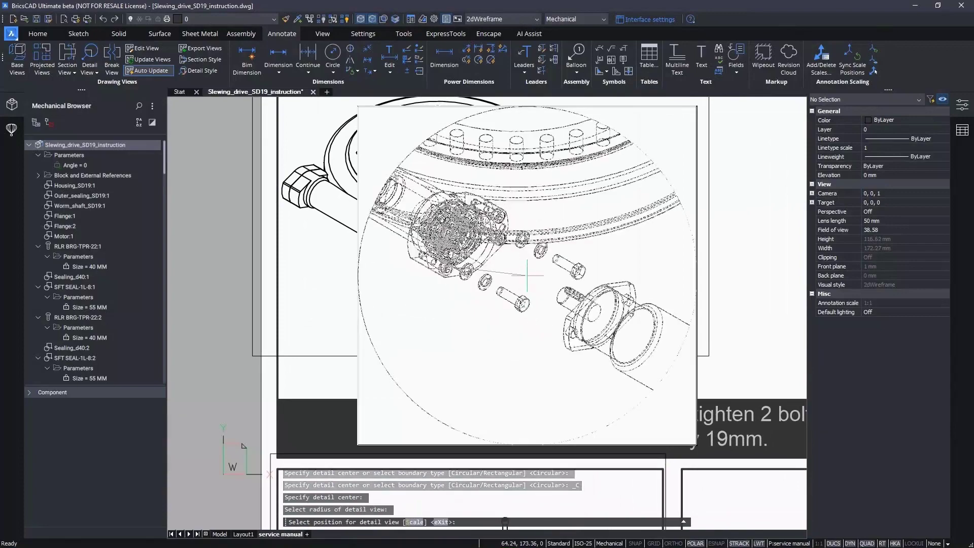
scroll(528, 276, down, 5)
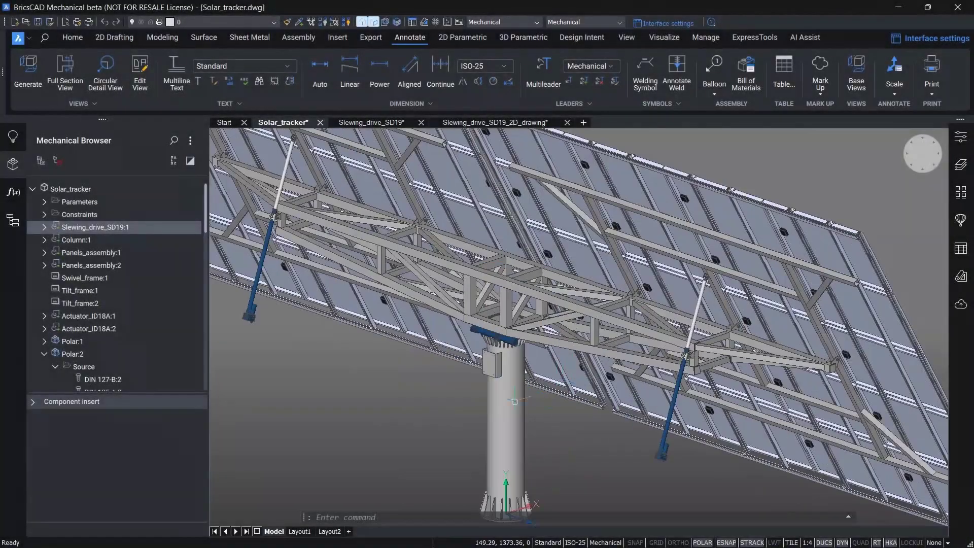
scroll(515, 401, up, 10)
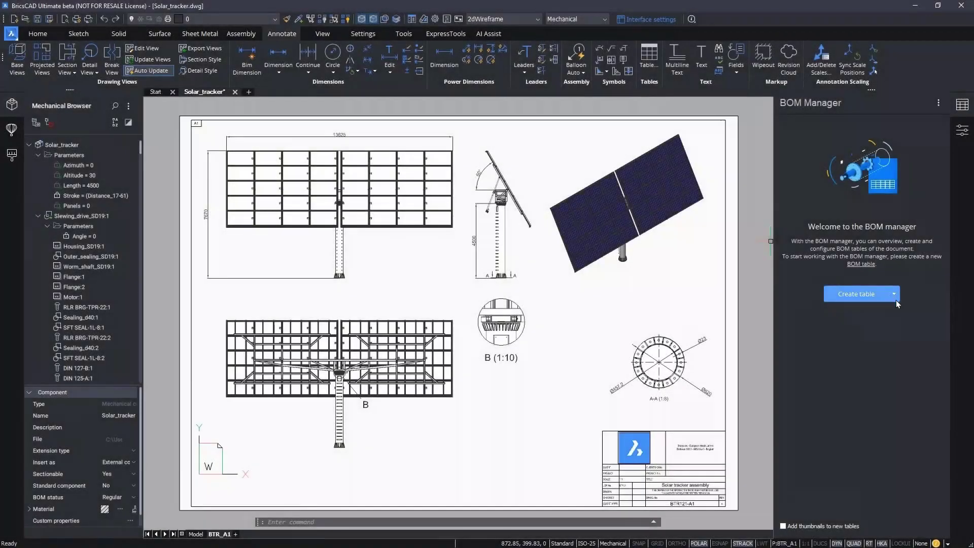
- Create a top-level bill of materials for the solar tracker and widen the BOM Manager
click(894, 294)
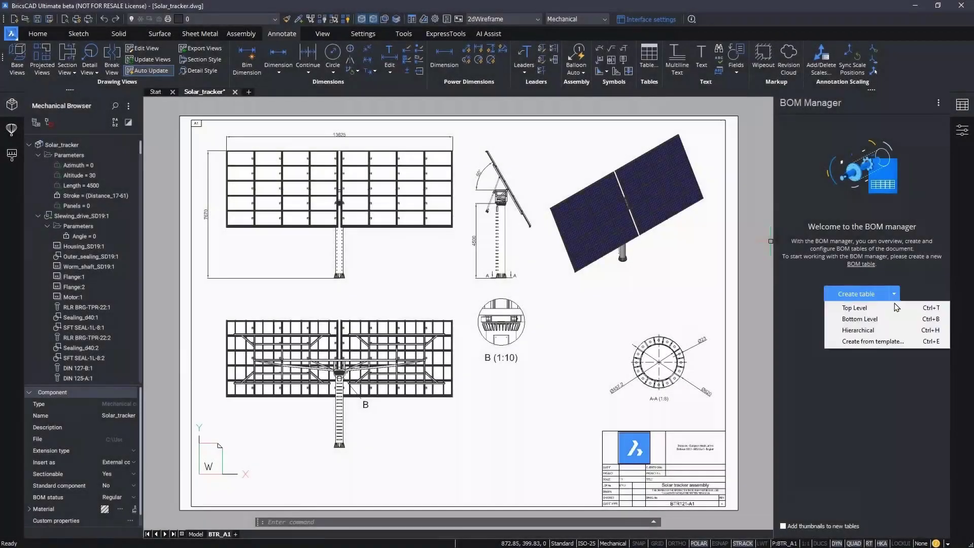
click(892, 309)
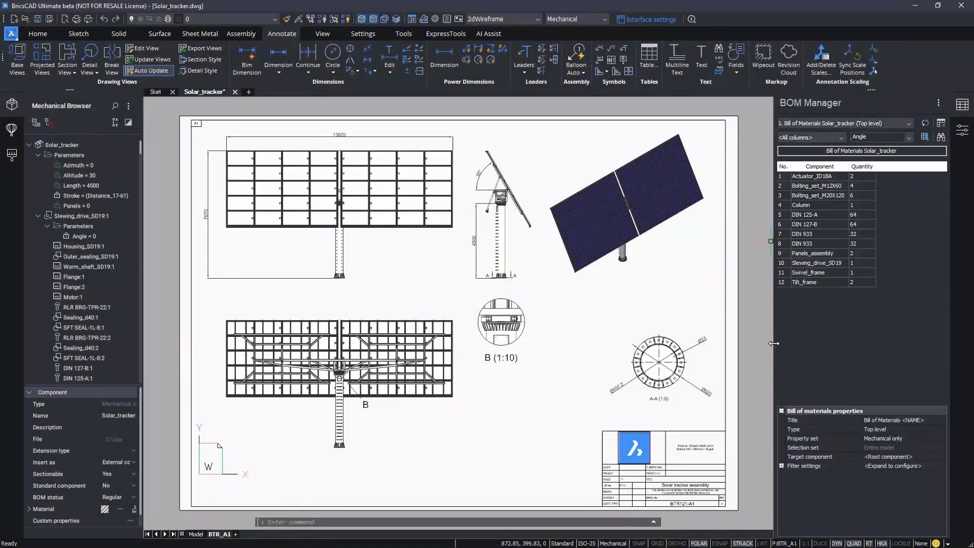
drag(657, 331, 623, 326)
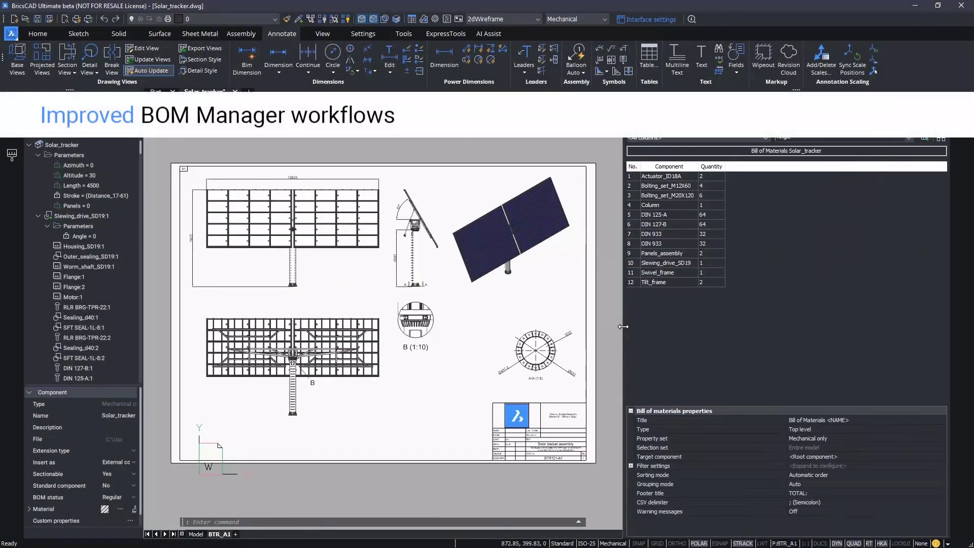
- Add the Mass and Physical material columns to the bill of materials
click(840, 139)
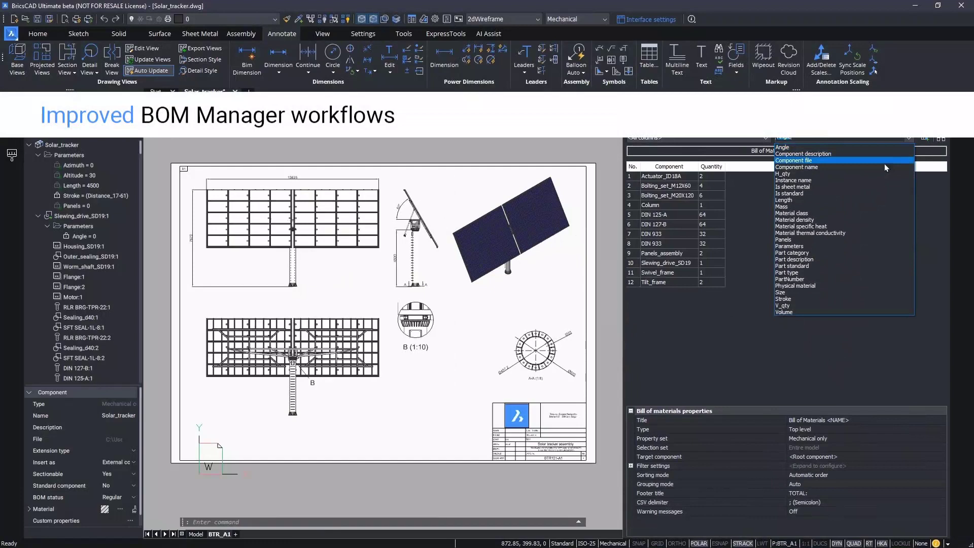
click(861, 206)
click(923, 140)
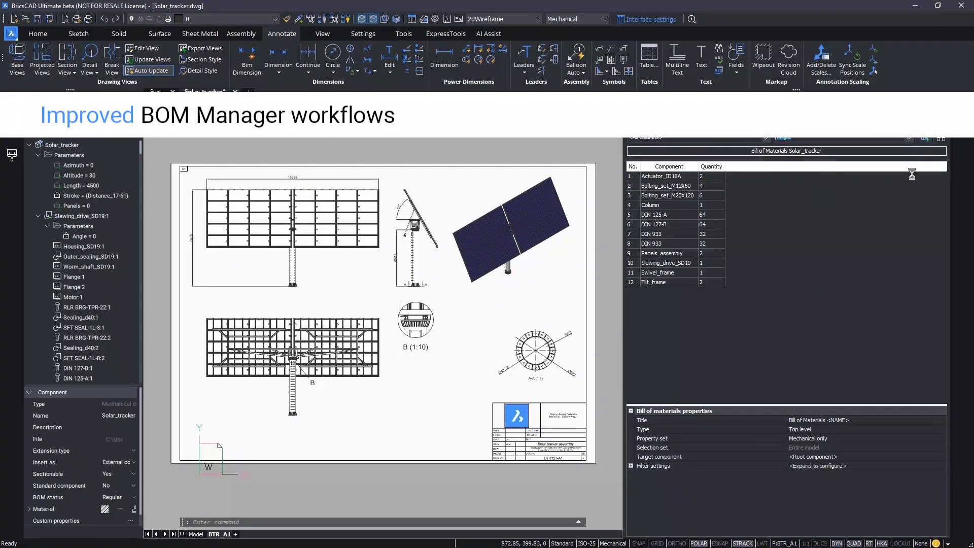
click(909, 139)
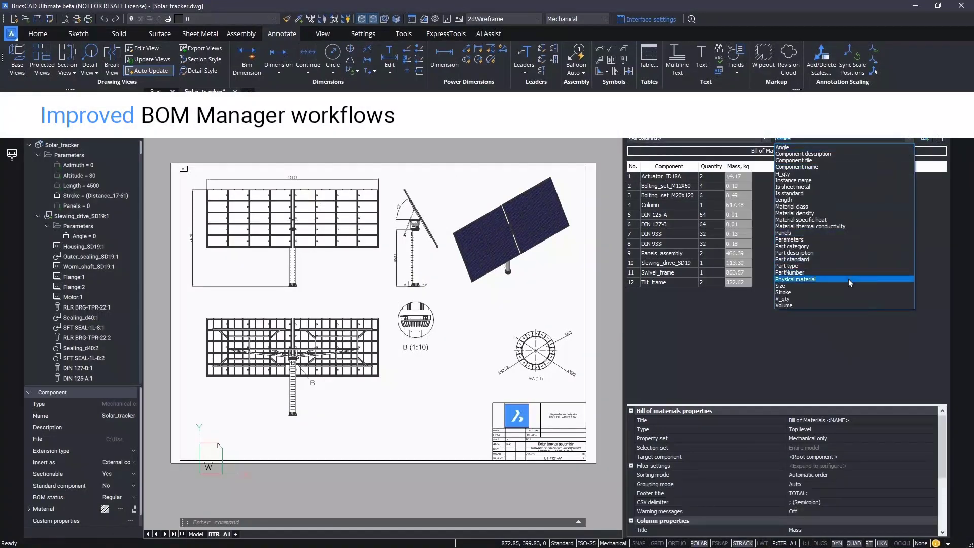
click(851, 280)
click(924, 138)
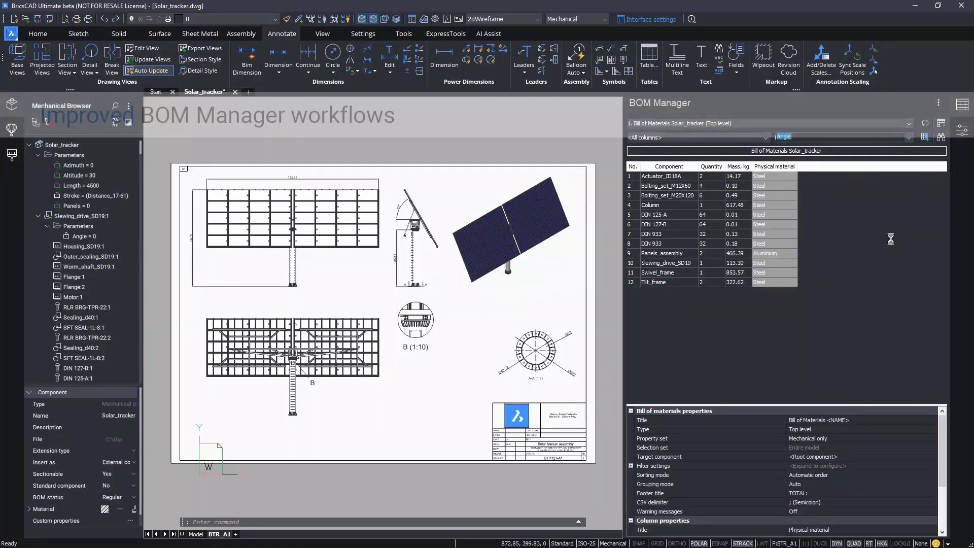
- Insert a user fillable column after Physical material and title it Cycle
click(939, 103)
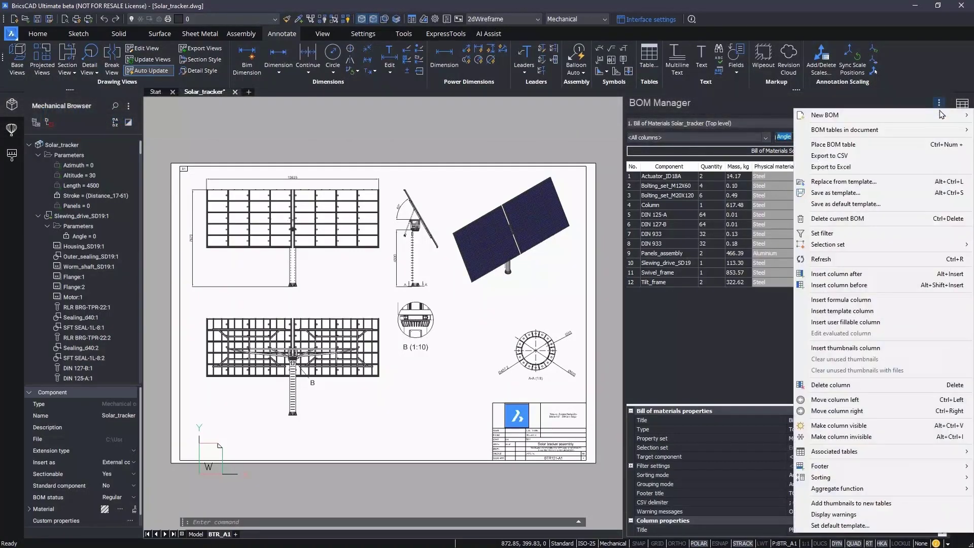
click(864, 321)
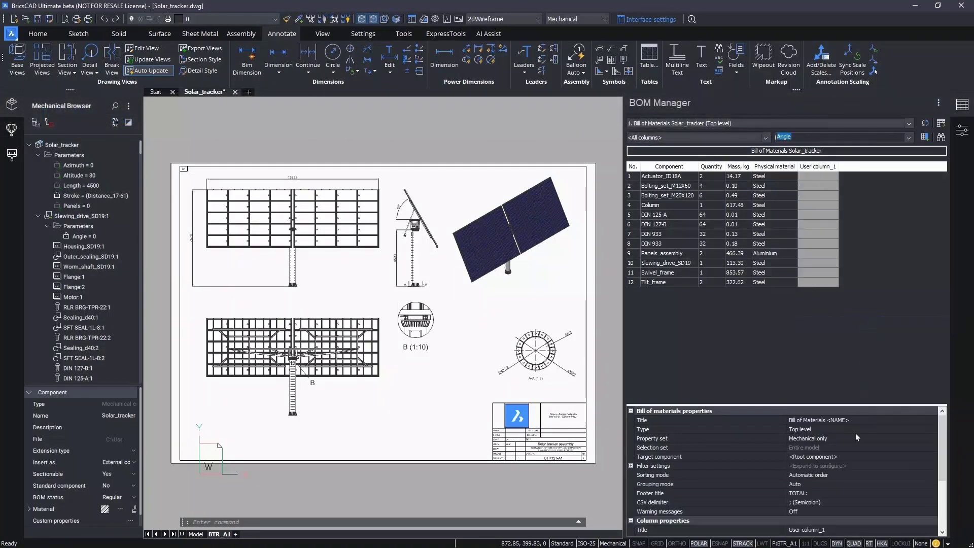
click(830, 529)
key(ctrl+a)
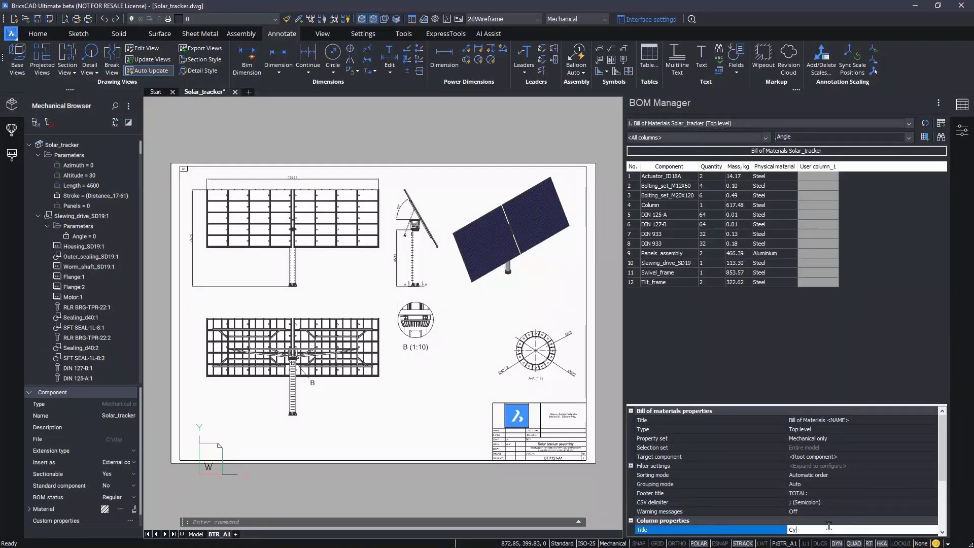
key(Return)
- Insert another user fillable column after Cycle and title it Availability
click(939, 103)
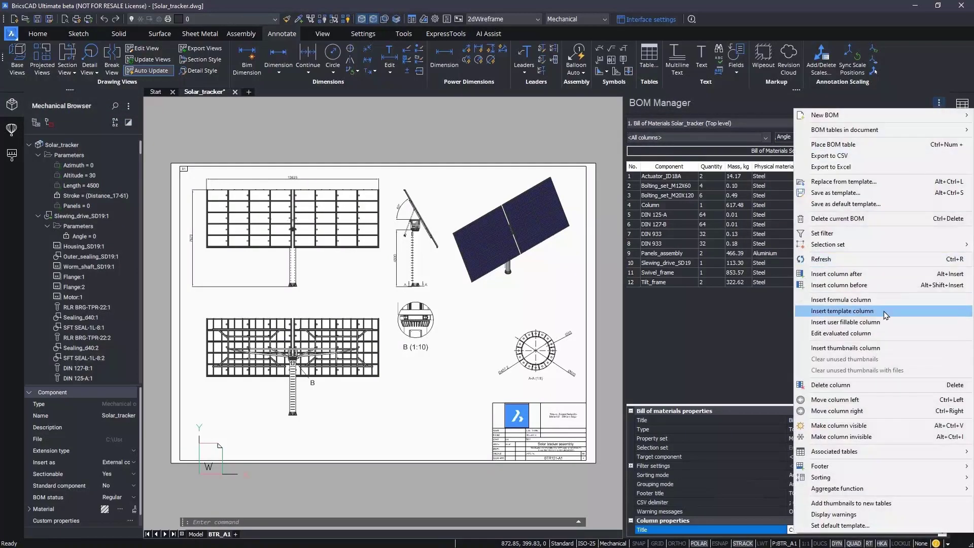
click(883, 323)
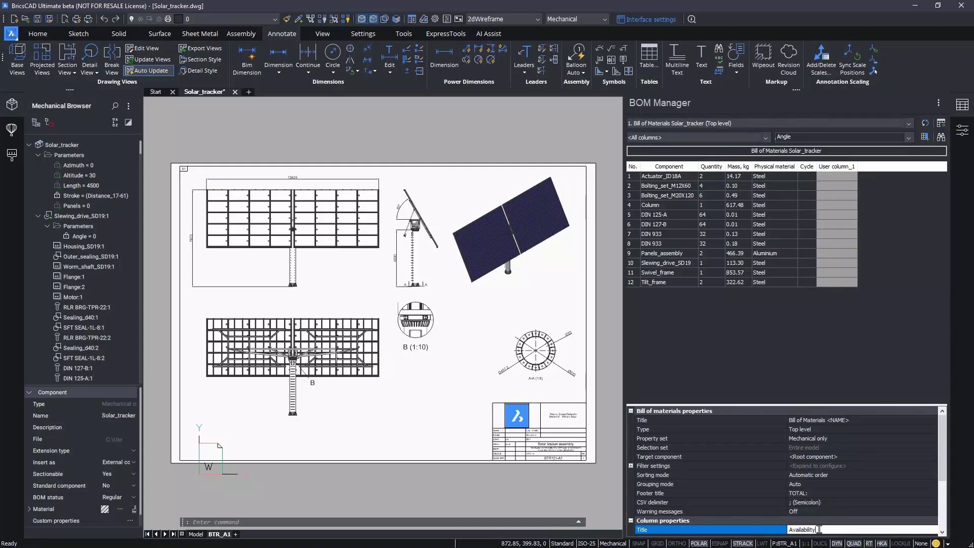
key(Return)
- Set the Cycle value of the Column component to I
click(807, 205)
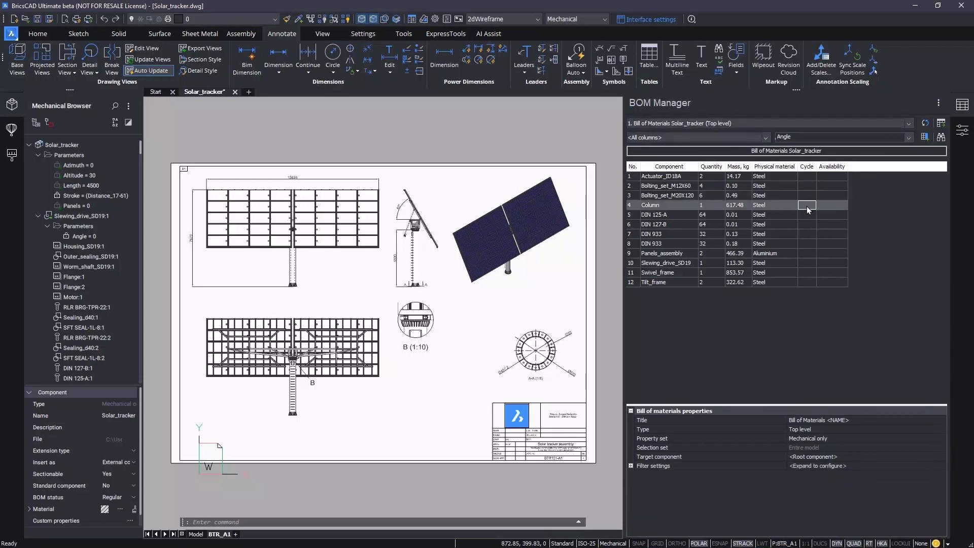
text(I)
key(Return)
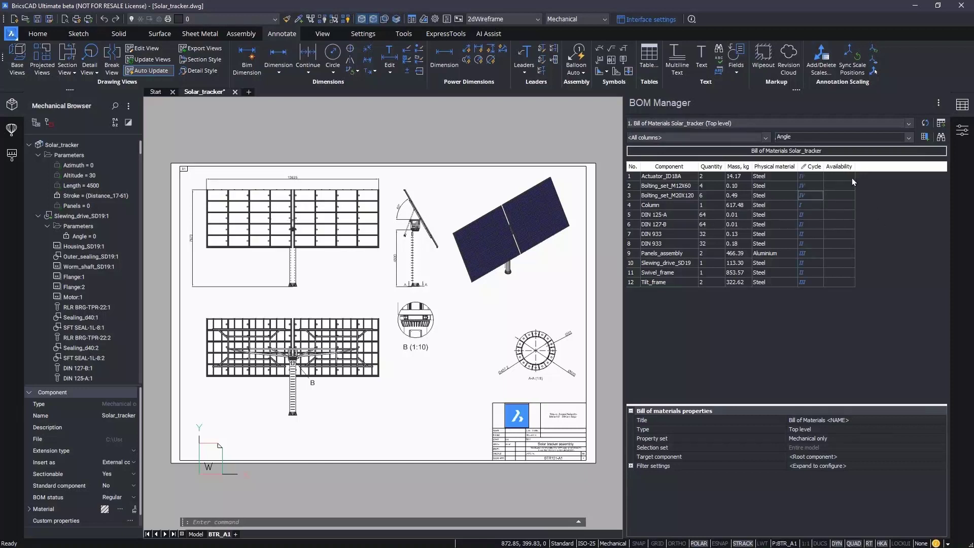
- Set the Availability of Actuator_ID18A to "to order"
double_click(849, 177)
text(to order)
key(Return)
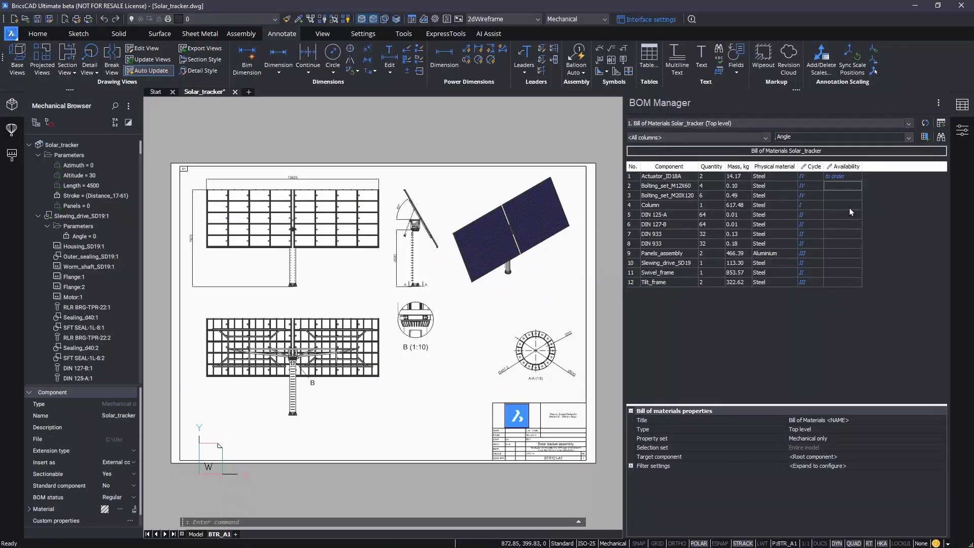
- Override the Availability of rows 2 to 8, from Bolting_set_M12X60 to the second DIN 933, with "on site"
click(841, 245)
shift+click(831, 190)
right_click(831, 190)
click(848, 217)
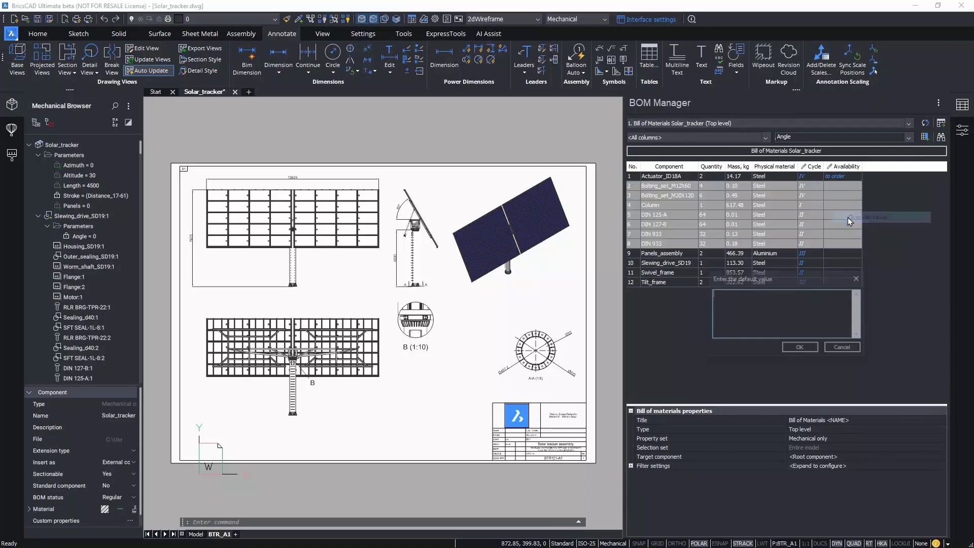
text(on site)
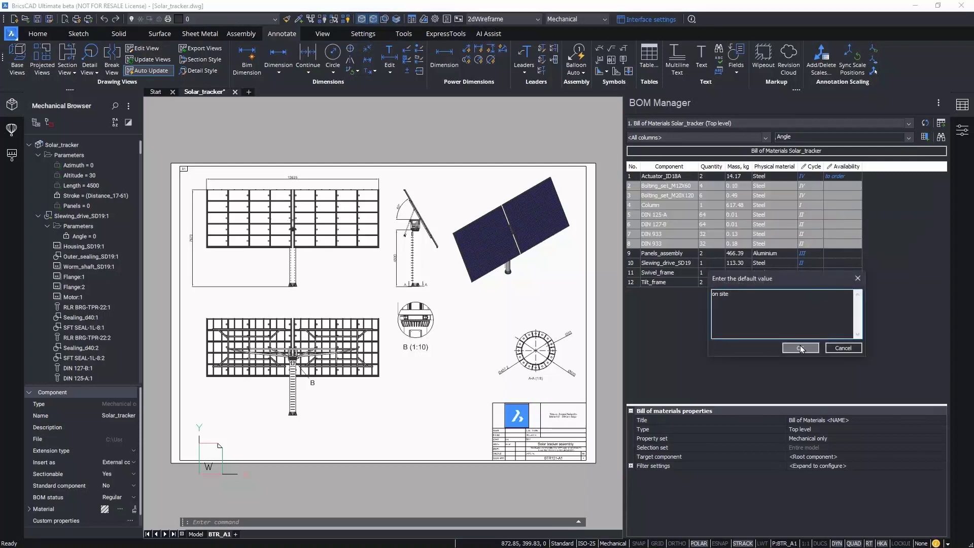
click(800, 348)
- Override the Availability of rows 9 to 12, from Panels_assembly to Tilt_frame, with "available"
click(849, 254)
shift+click(851, 282)
right_click(851, 282)
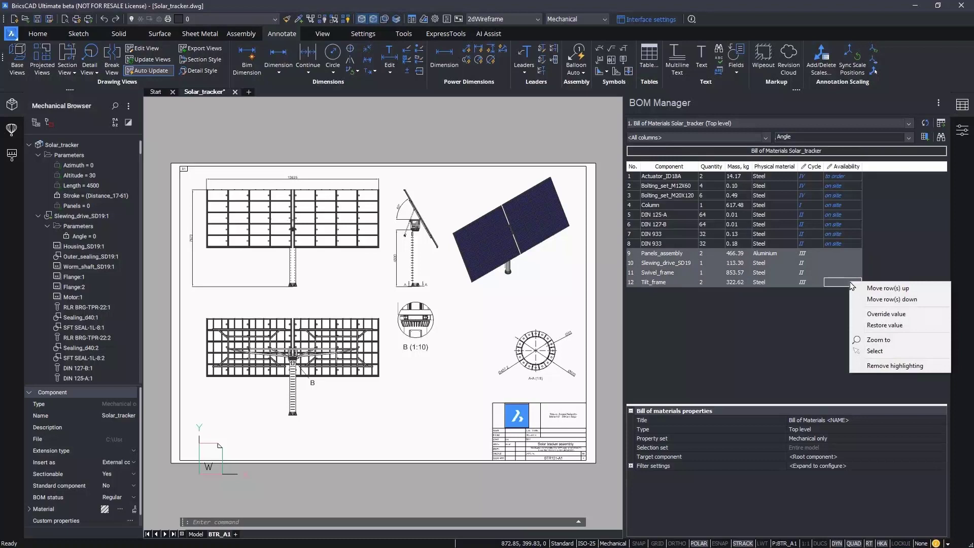
click(868, 314)
text(availiable)
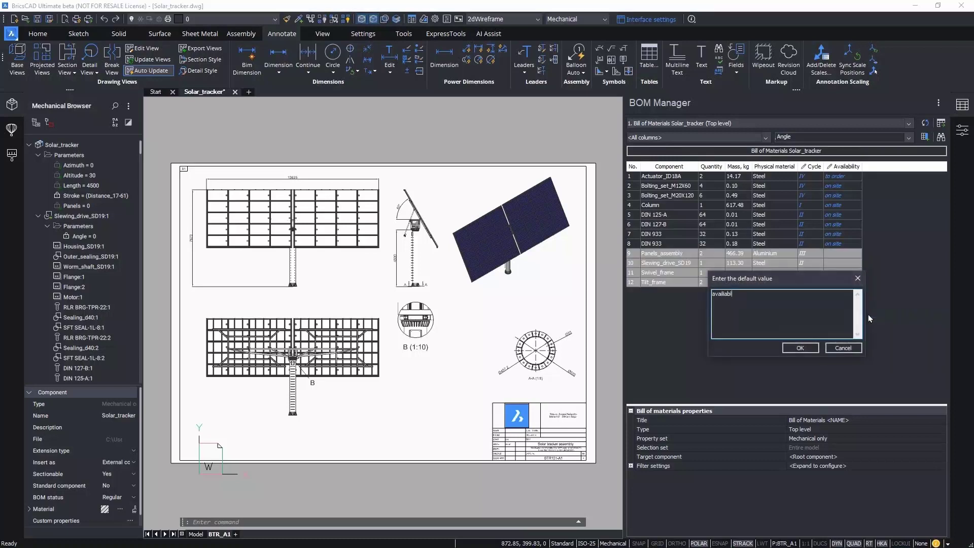
click(800, 347)
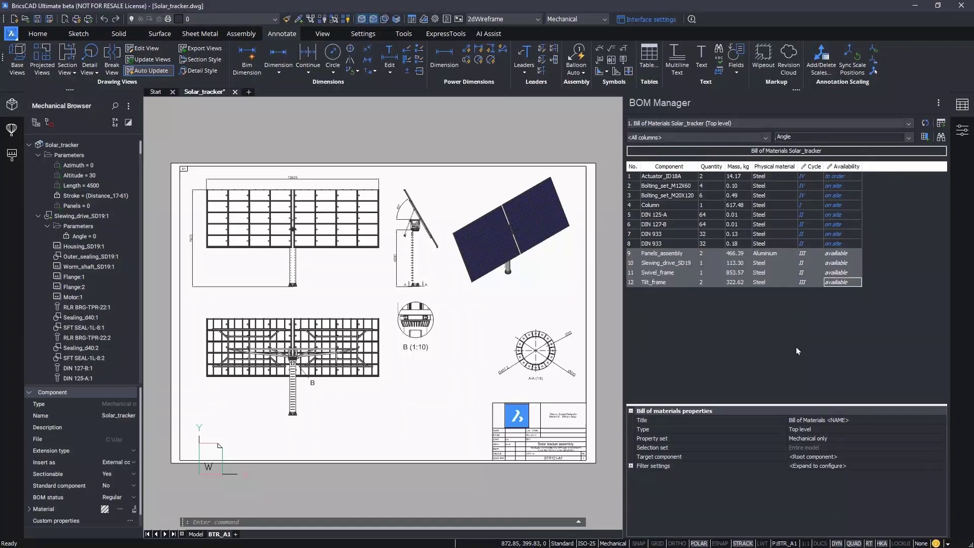
- Move the Column row up to the first position of the bill of materials
click(670, 205)
right_click(671, 206)
click(705, 211)
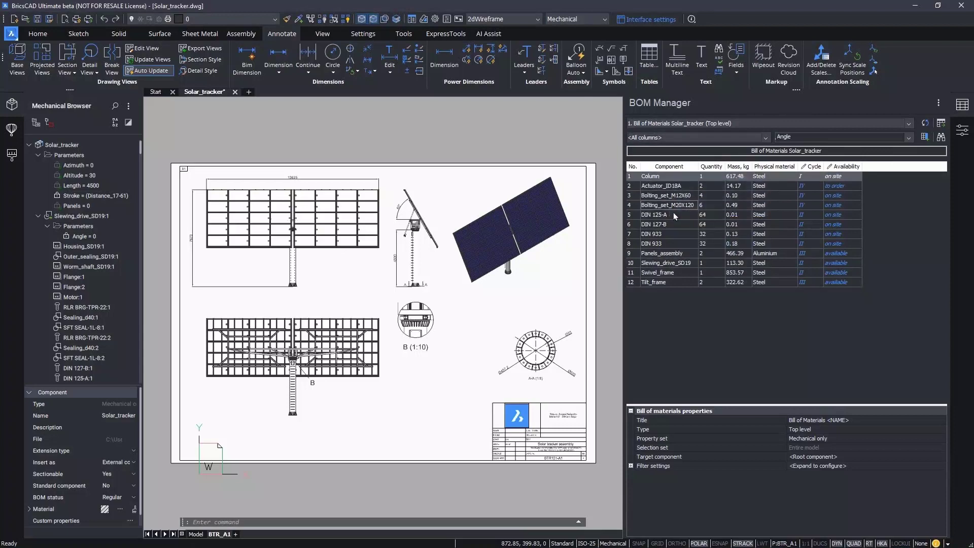
- Move the DIN 125-A row and the 0.18 kg DIN 933 row up three positions together
click(672, 214)
ctrl+click(665, 245)
key(alt+Up)
key(alt+Up)
key(alt+Up)
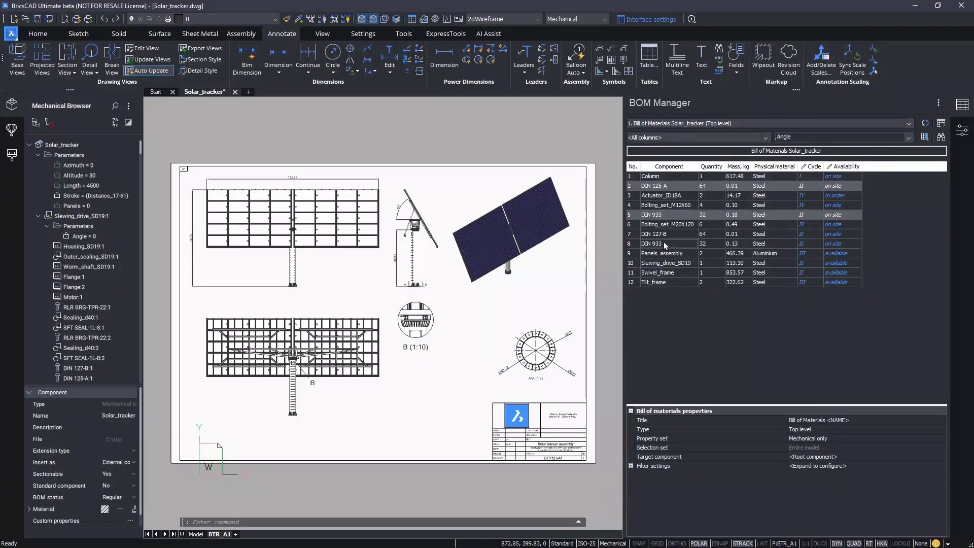
- Move the 0.18 kg DIN 933 row up two positions, directly below DIN 125-A
click(692, 217)
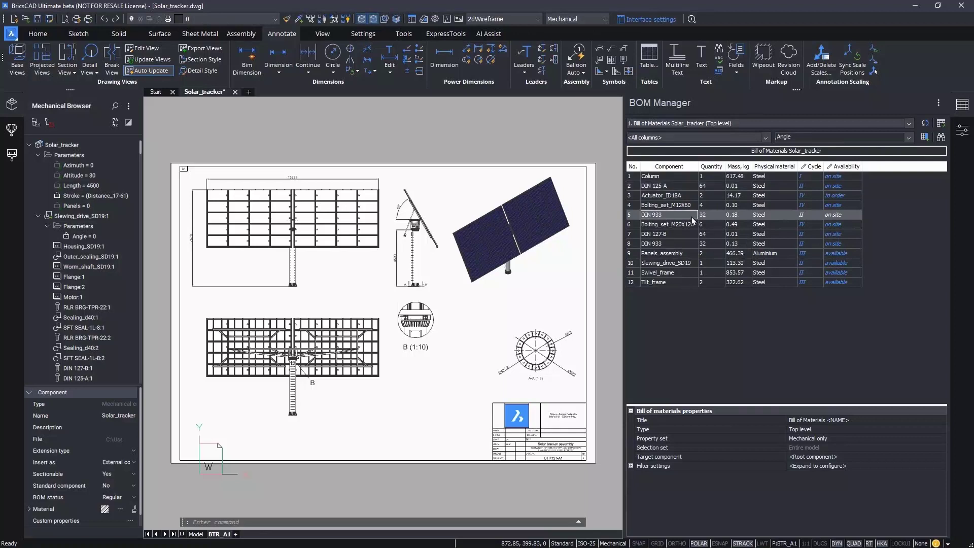
key(ctrl+Up)
key(ctrl+Up)
- Move the DIN 127-B row and the 0.13 kg DIN 933 row up three positions, above Actuator_ID18A
click(690, 234)
ctrl+click(666, 243)
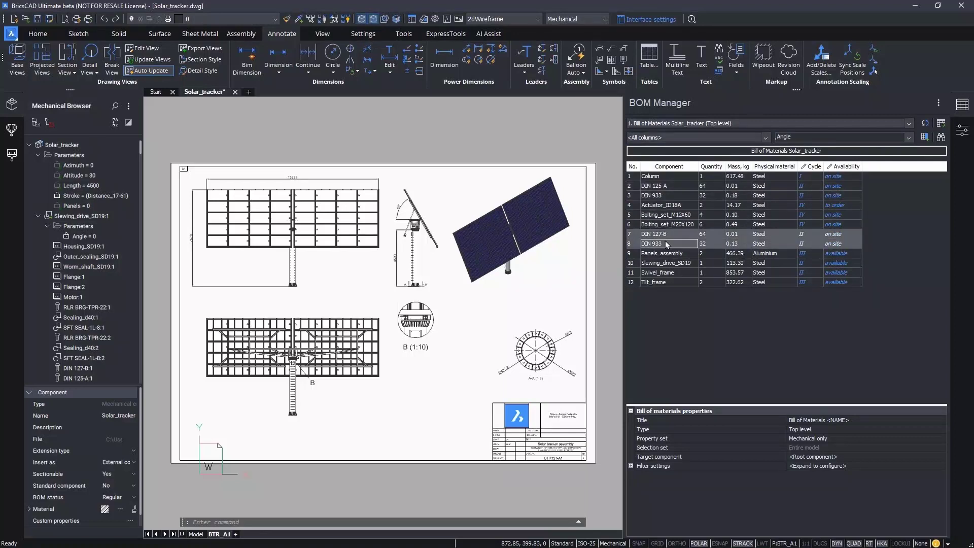
key(ctrl+Up)
key(ctrl+Up)
key(ctrl+Up)
- Move the Slewing_drive_SD19 and Swivel_frame rows up four positions, directly below the DIN parts
click(664, 263)
ctrl+click(663, 274)
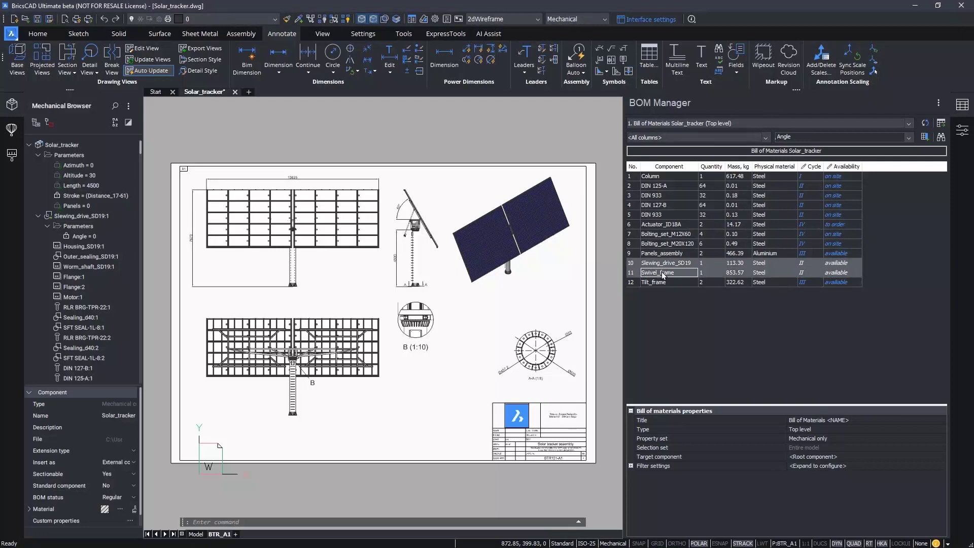
key(ctrl+Up)
key(ctrl+Up)
key(ctrl+Up)
key(ctrl+Up)
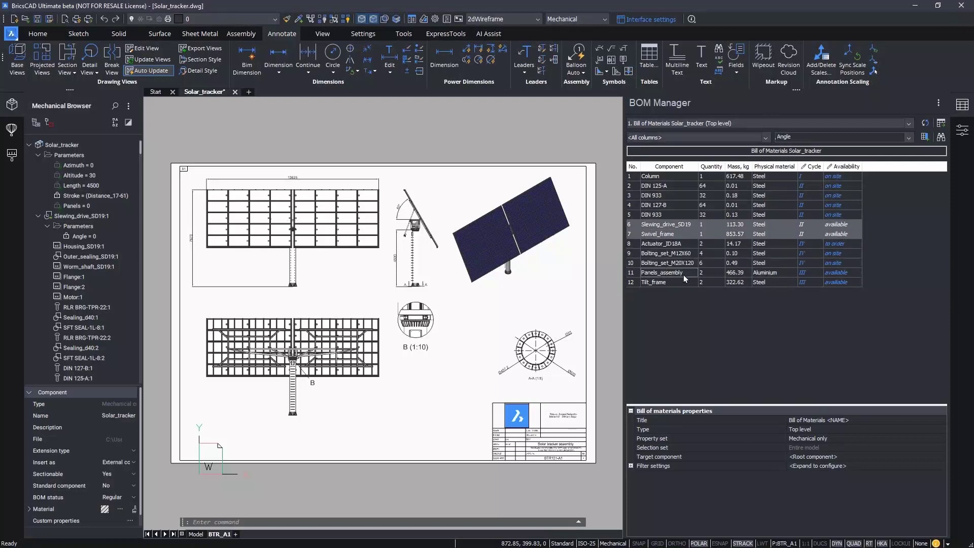
- Move the Panels_assembly and Tilt_frame rows up to sit above Actuator_ID18A, and select the Cycle column
click(684, 273)
ctrl+click(684, 283)
key(ctrl+Up)
key(ctrl+Up)
key(ctrl+Up)
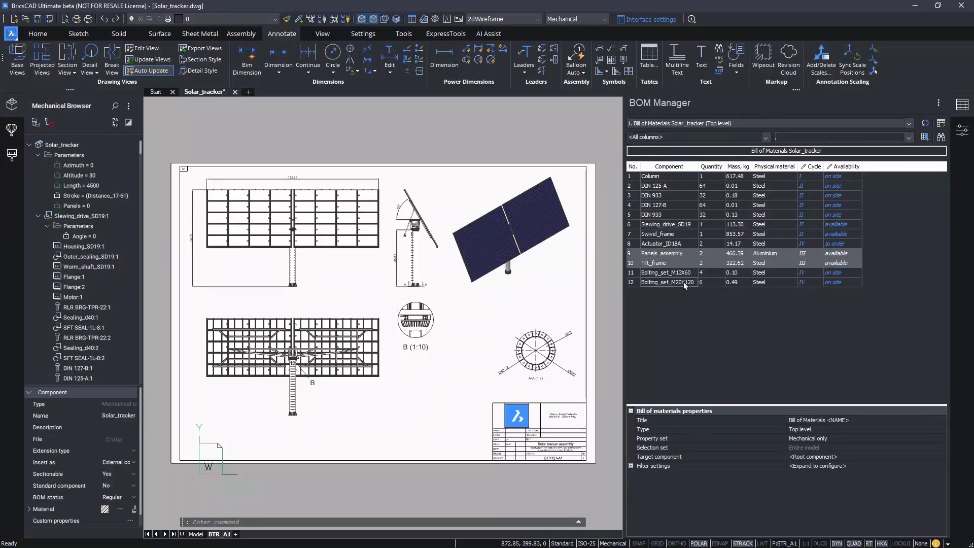
click(813, 168)
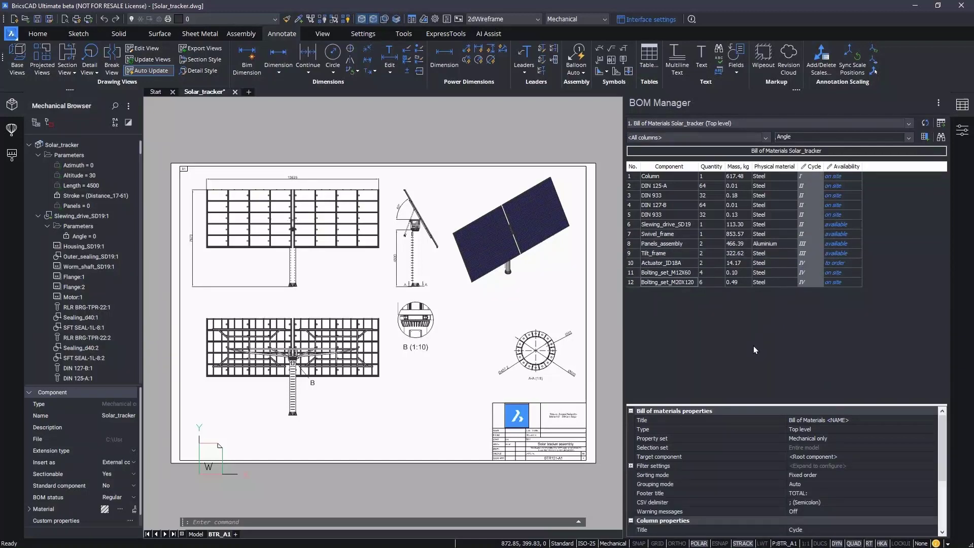
- Override the quantity of DIN 125-A with 70 and that of the 0.18 kg DIN 933 with 35
double_click(710, 187)
text(70)
double_click(711, 195)
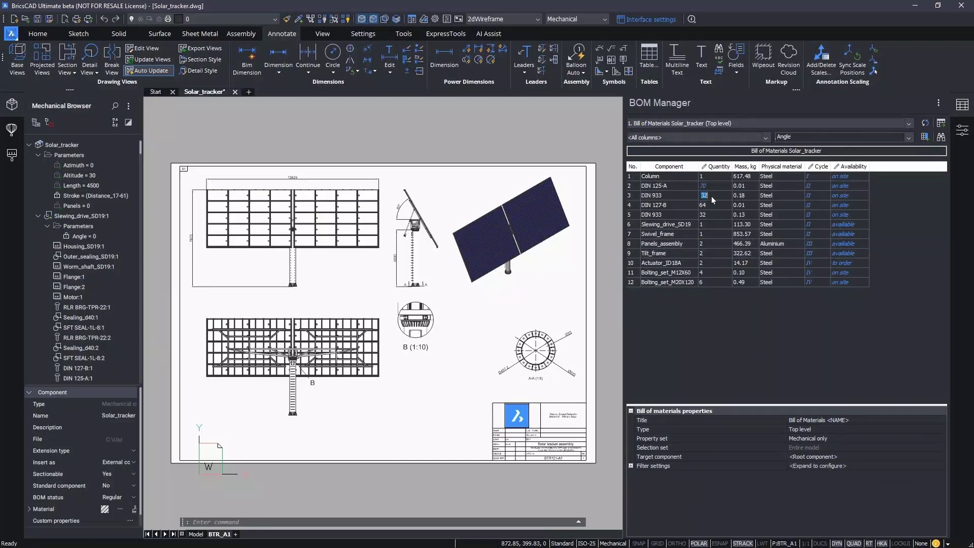
text(35)
- Add a footer that sums the Quantity column
click(709, 167)
right_click(709, 171)
mouse_move(746, 200)
click(622, 208)
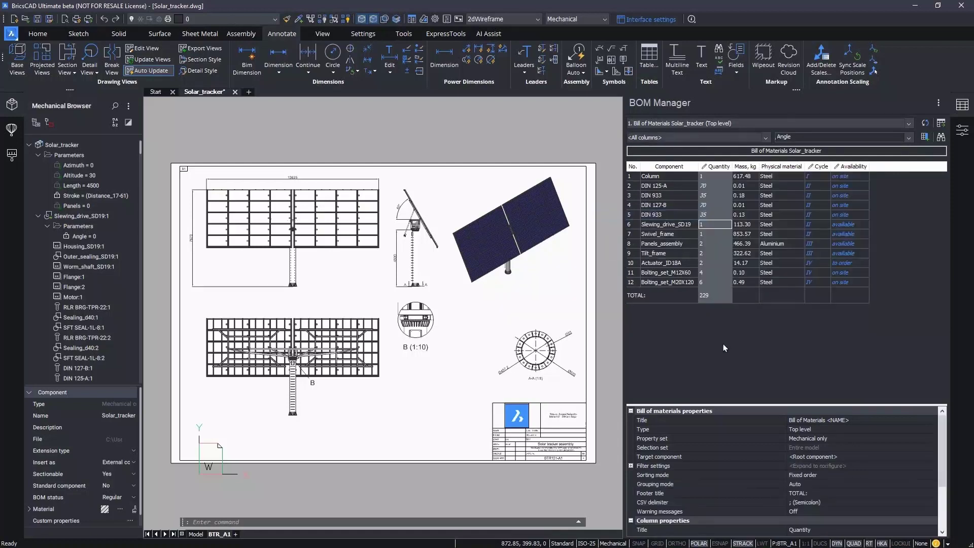
- Place the bill of materials table on the sheet between the rear view and the title block, then close the BOM Manager
click(940, 137)
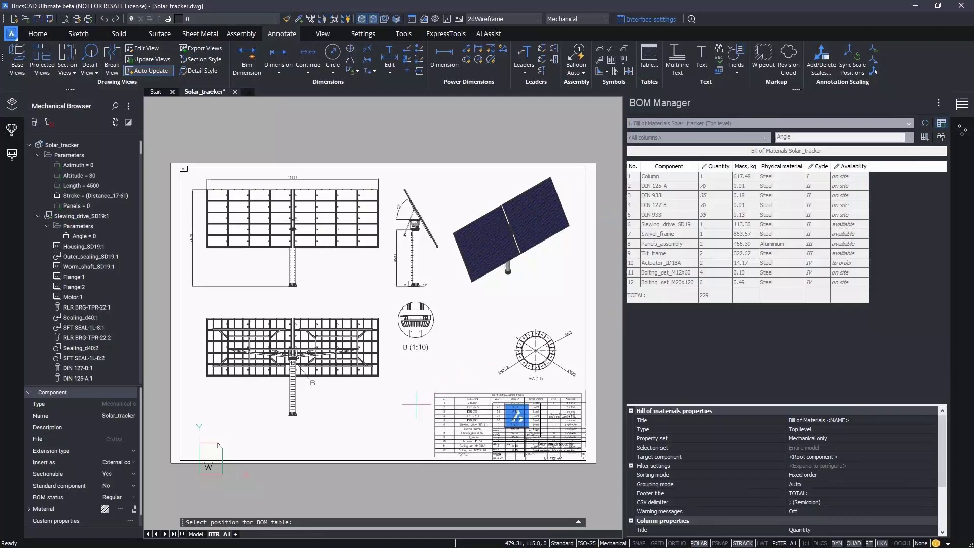
click(323, 387)
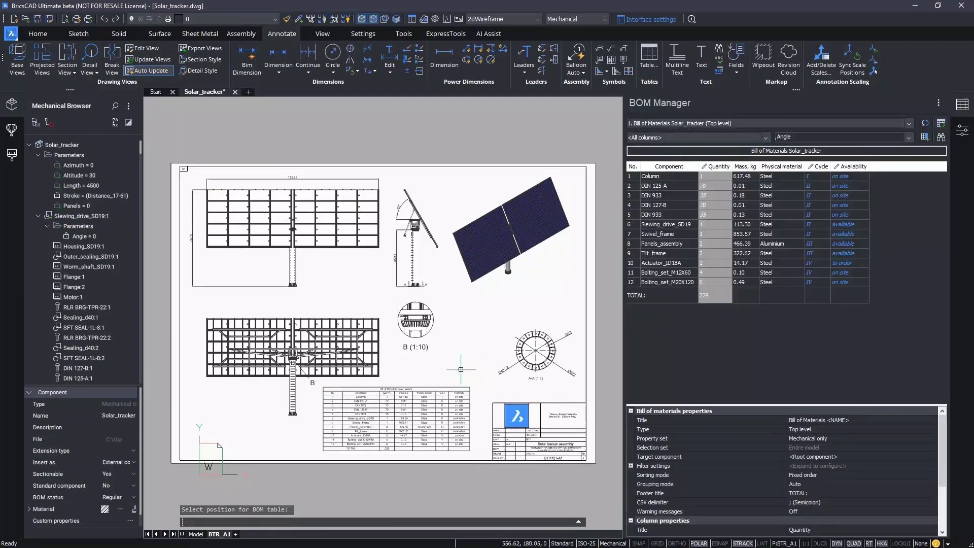
scroll(227, 437, up, 3)
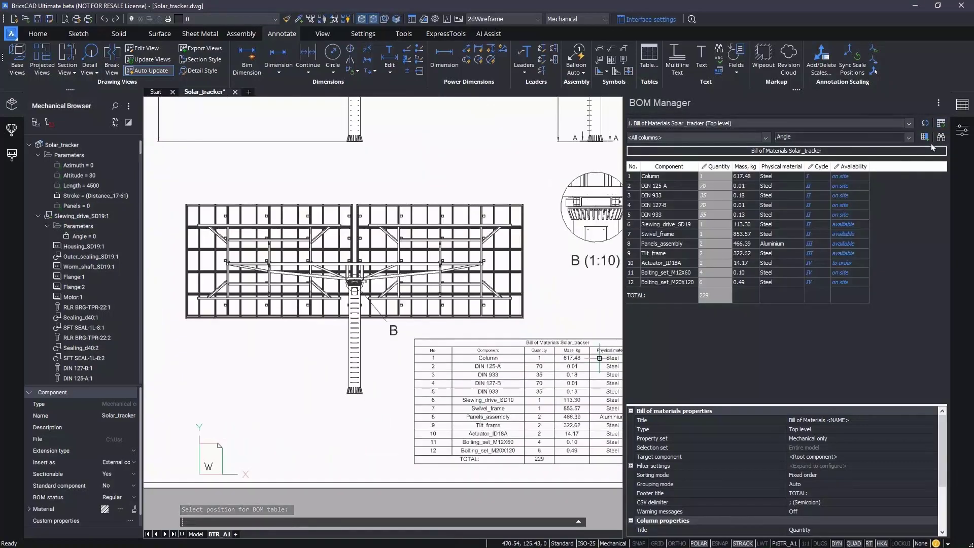
click(962, 105)
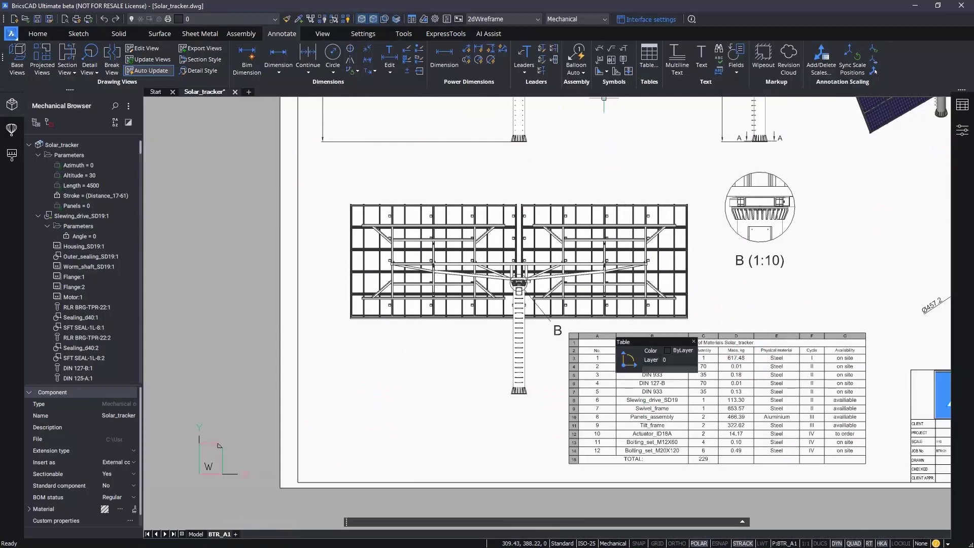
- Auto-balloon the rear view in Unique placement mode, aligning the balloons along a horizontal line above the view
click(576, 57)
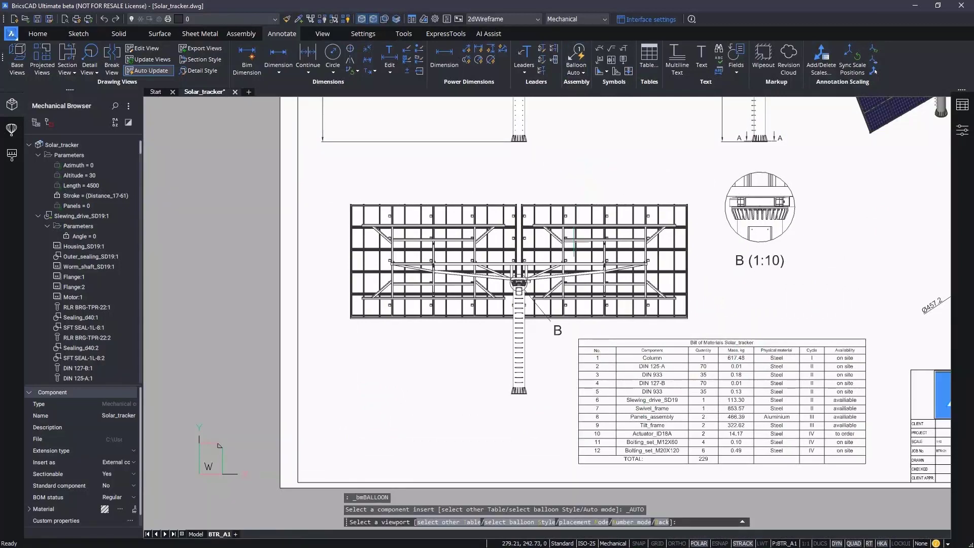
click(586, 523)
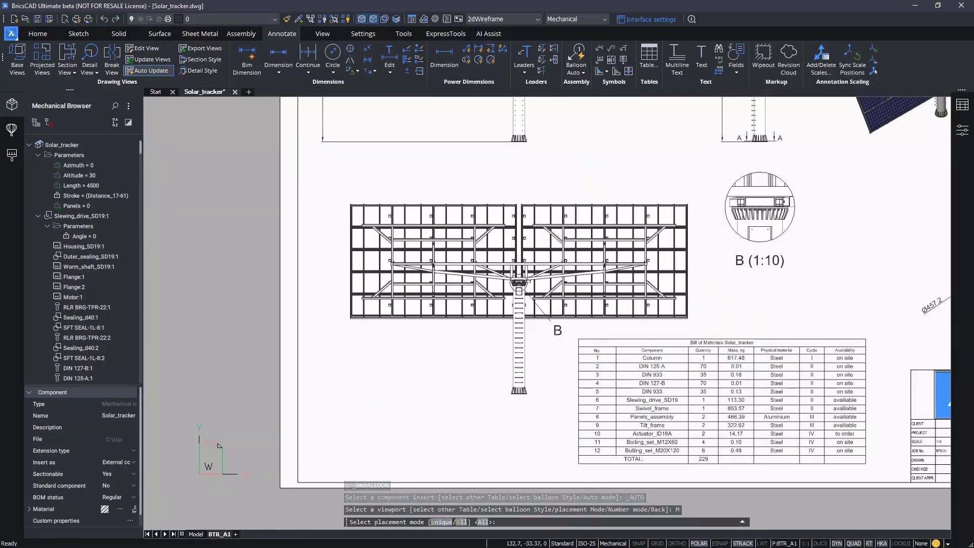
click(446, 522)
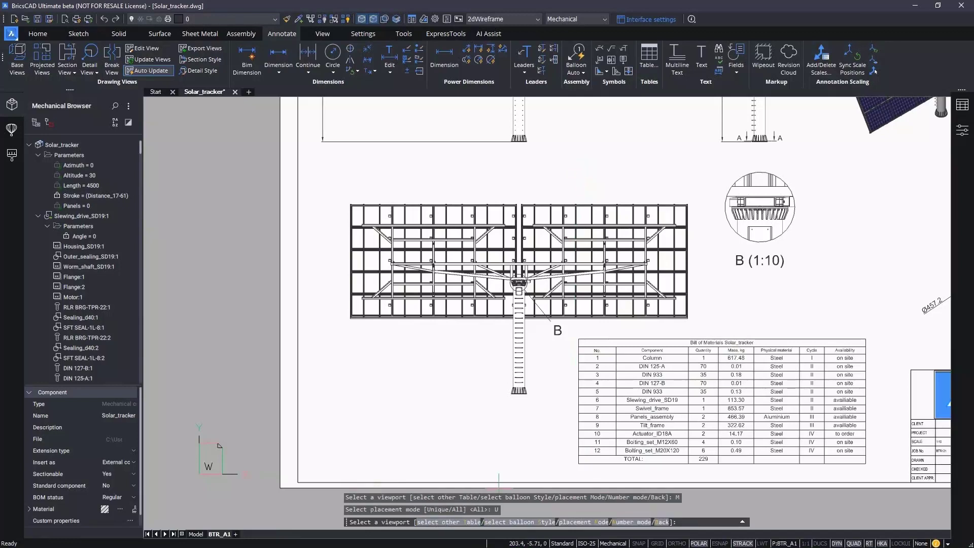
click(531, 288)
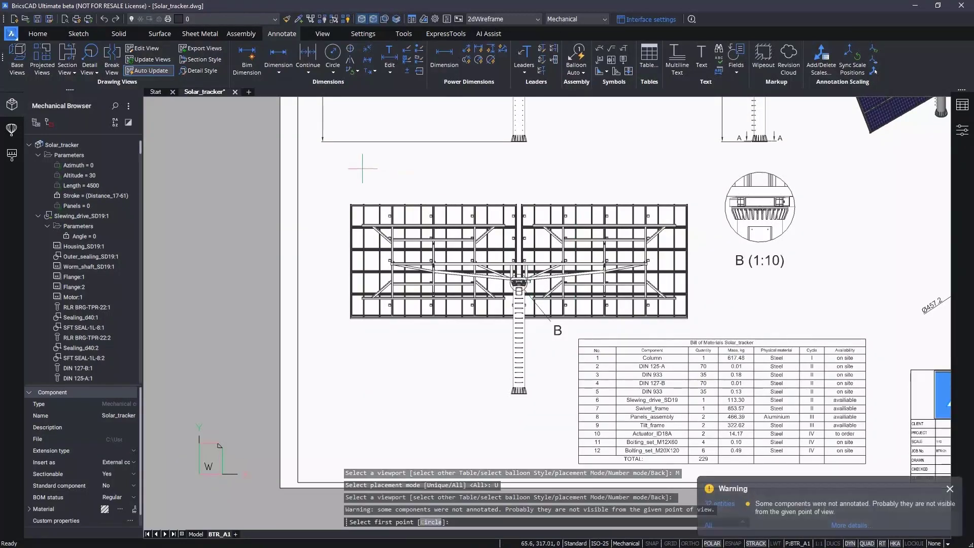
click(344, 179)
click(703, 179)
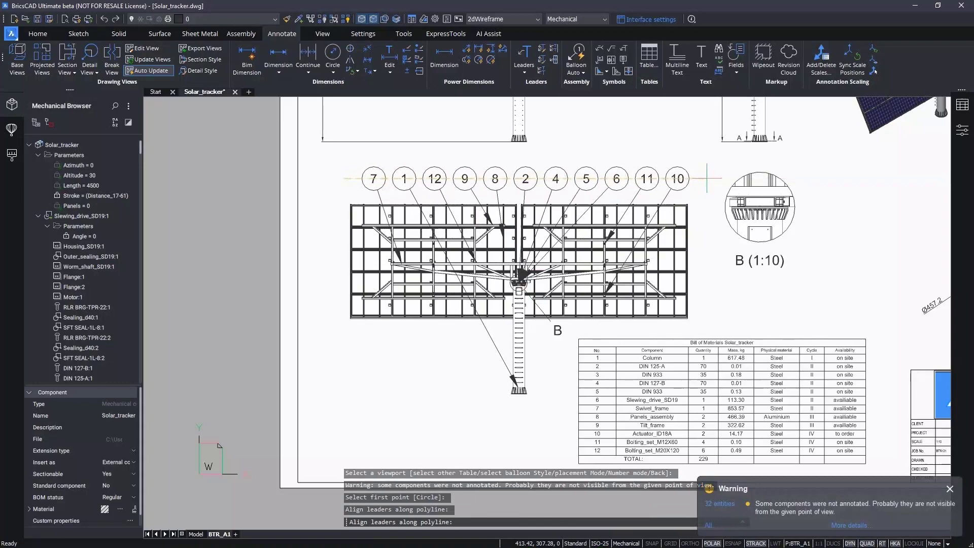
key(Return)
middle_drag(704, 179, 609, 165)
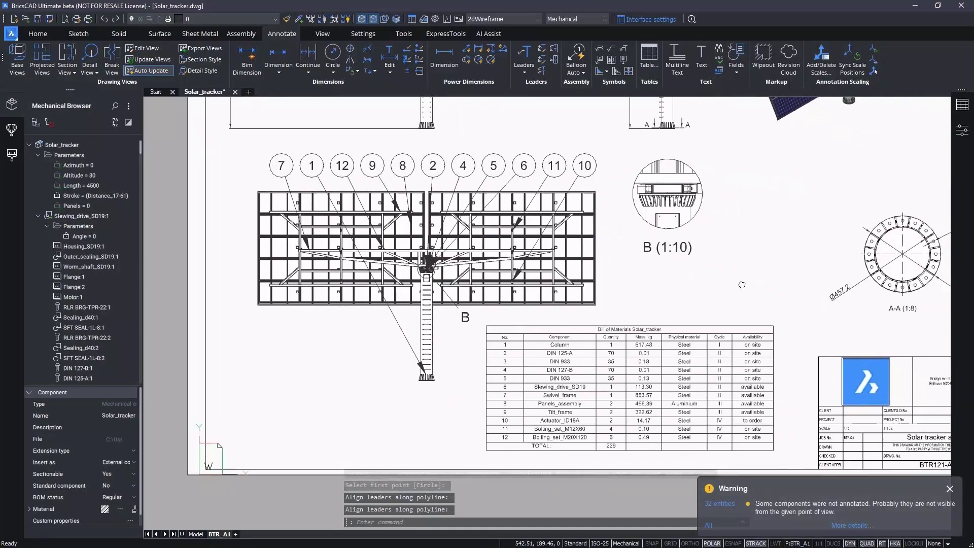
scroll(746, 366, up, 5)
middle_drag(789, 394, 802, 321)
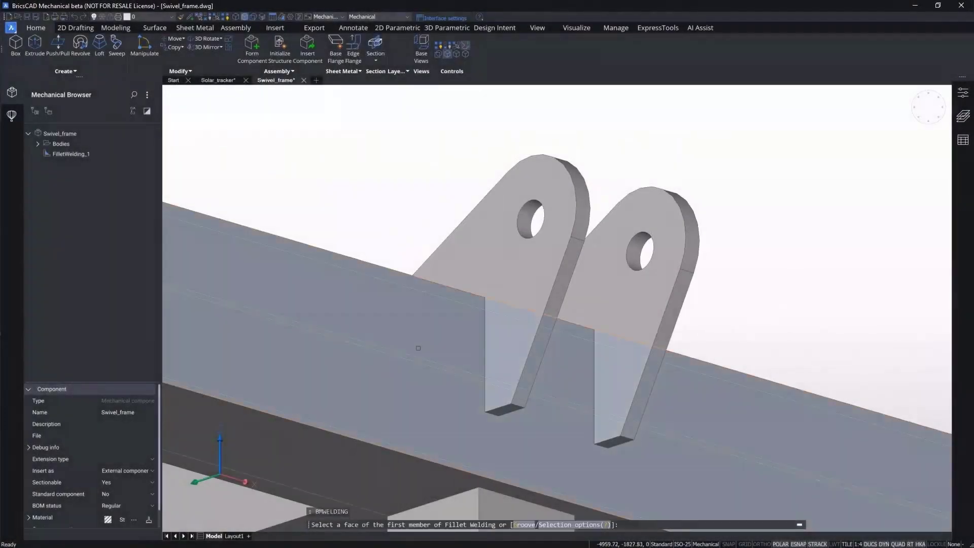
- Fillet-weld both lug plates to the side face of the beam with a Z size of 5
click(420, 348)
click(506, 391)
click(509, 390)
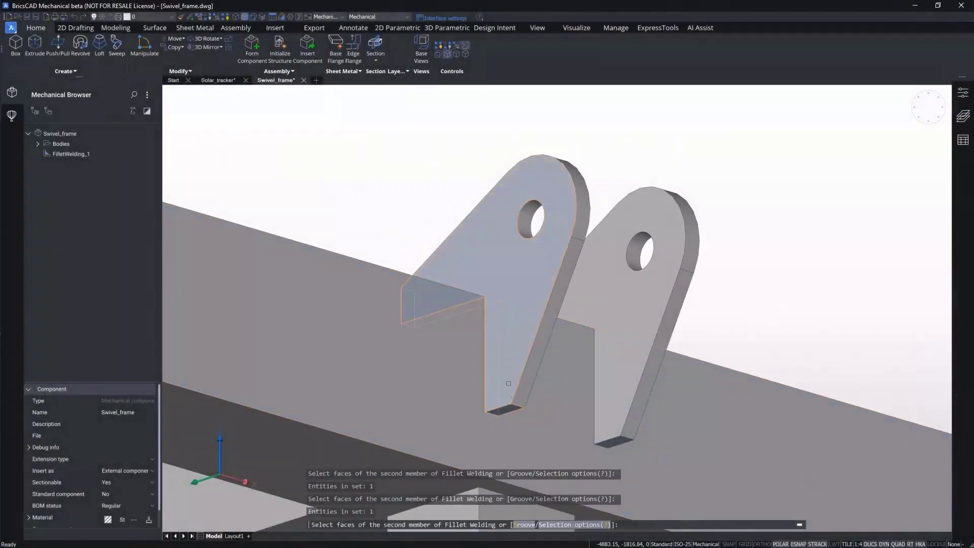
click(606, 392)
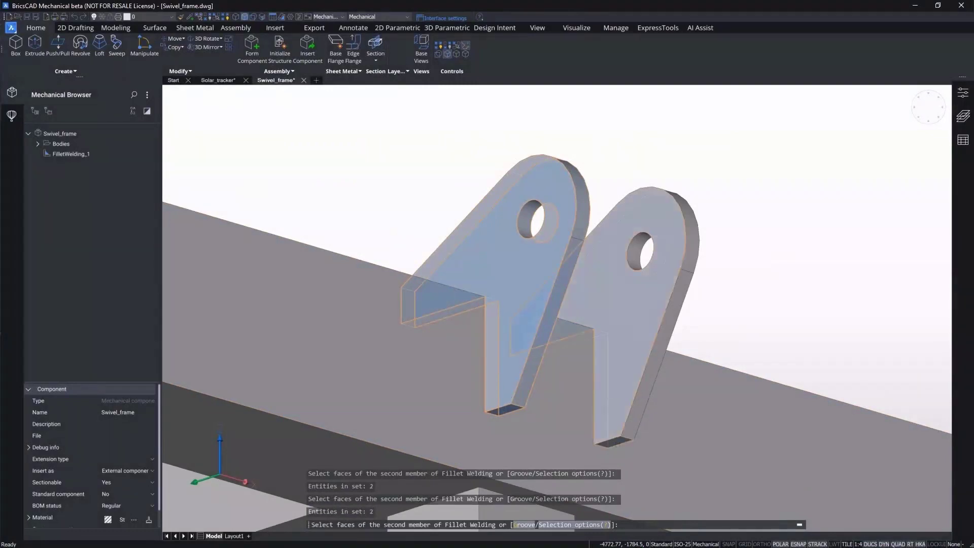
key(Return)
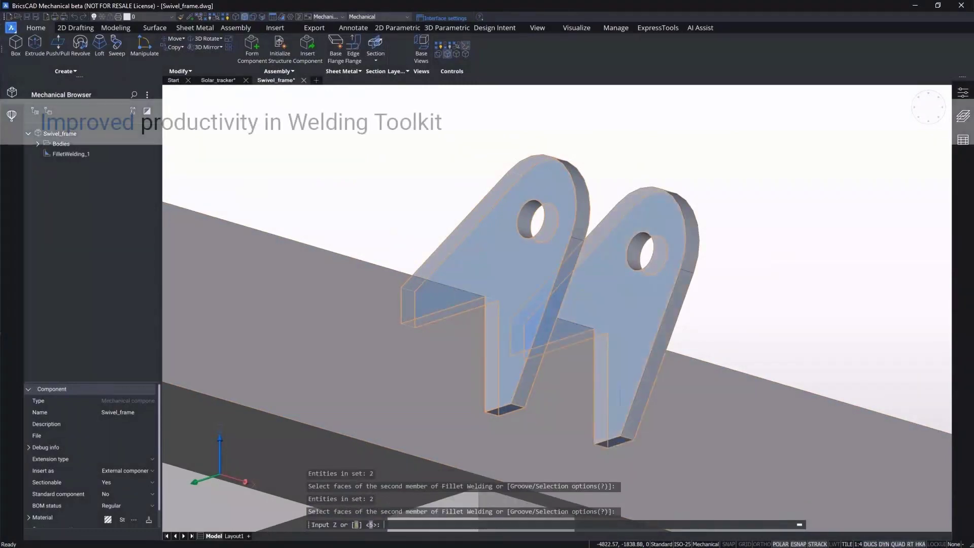
key(Return)
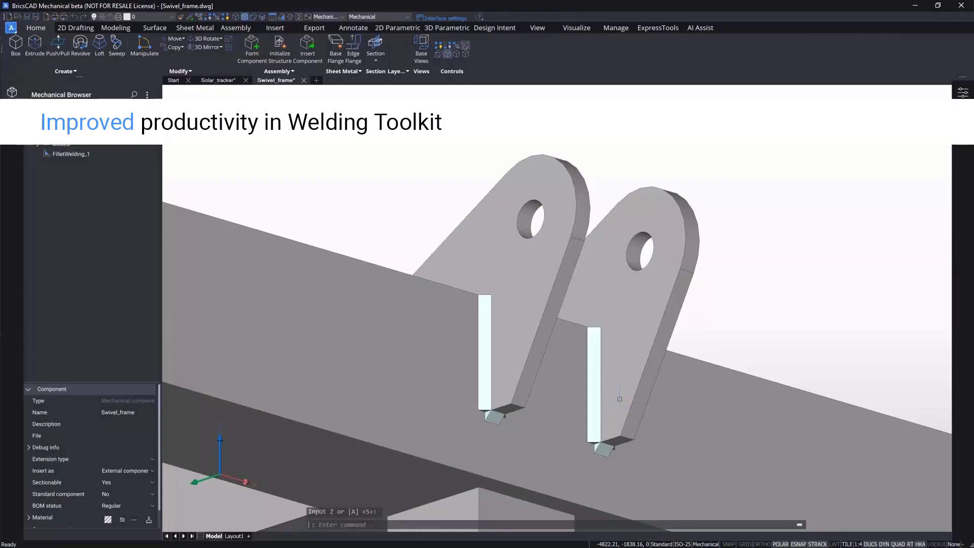
mouse_move(620, 398)
shift+middle_down()
mouse_move(548, 352)
mouse_move(574, 375)
mouse_move(629, 397)
shift+middle_up()
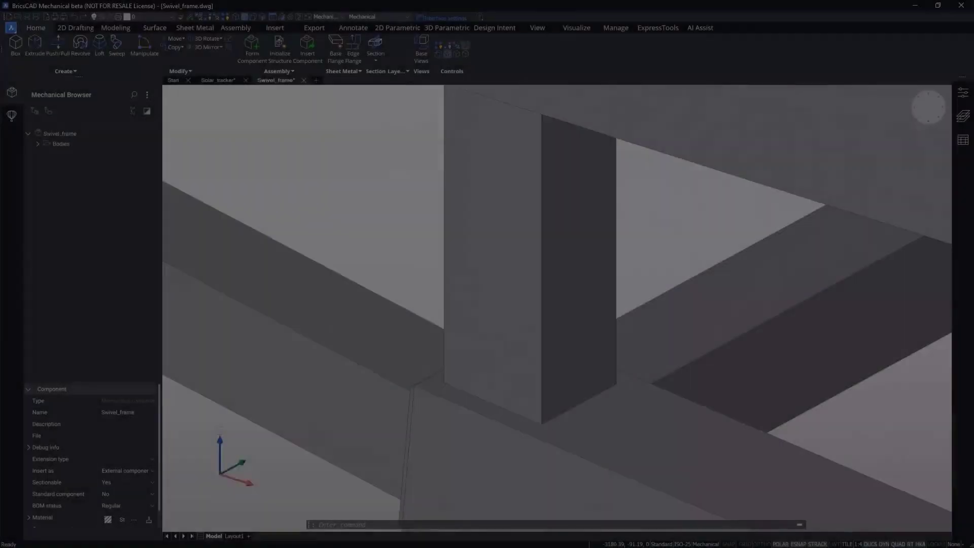
- Create a fillet weld with a Z size of 5 between the beam's upper face and the side faces of the vertical tube
text(BMWELDING)
key(Return)
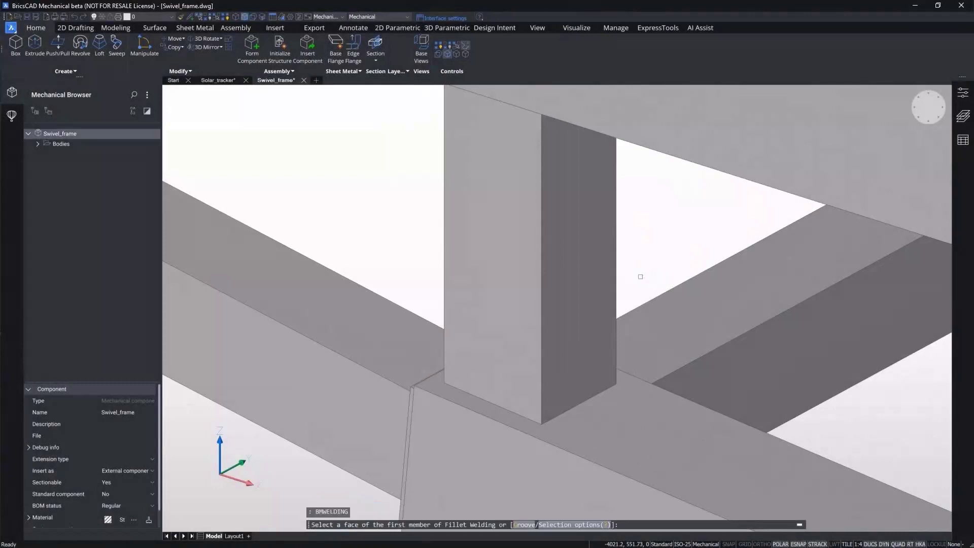
click(630, 390)
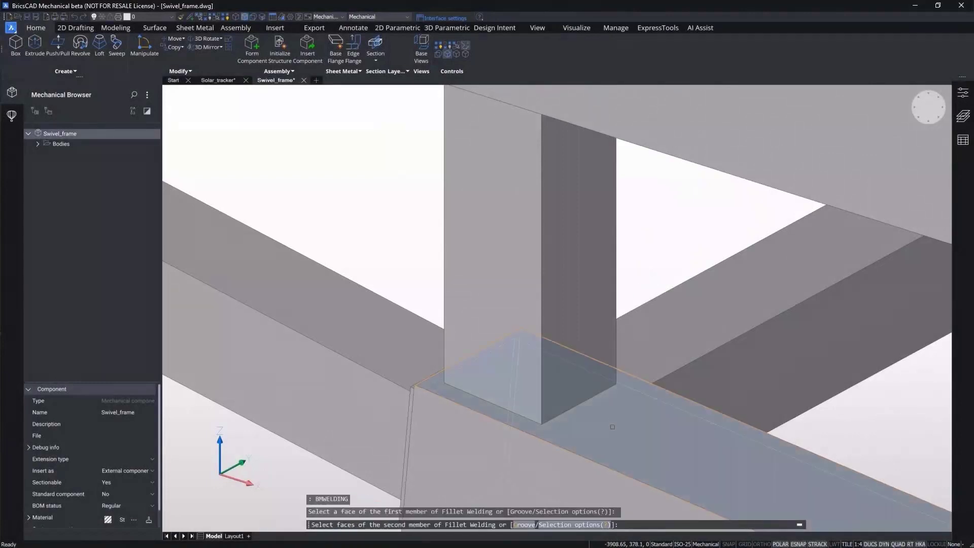
click(593, 345)
click(535, 317)
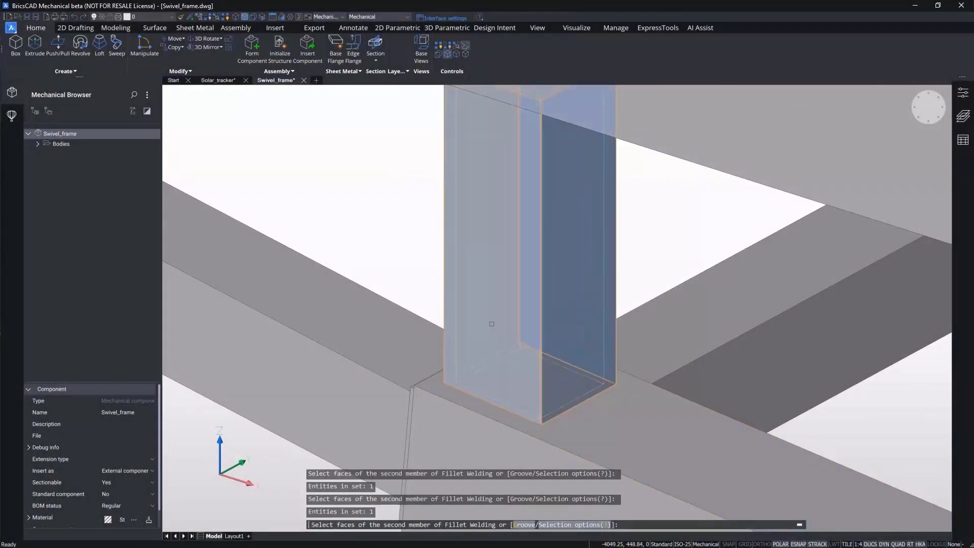
key(Return)
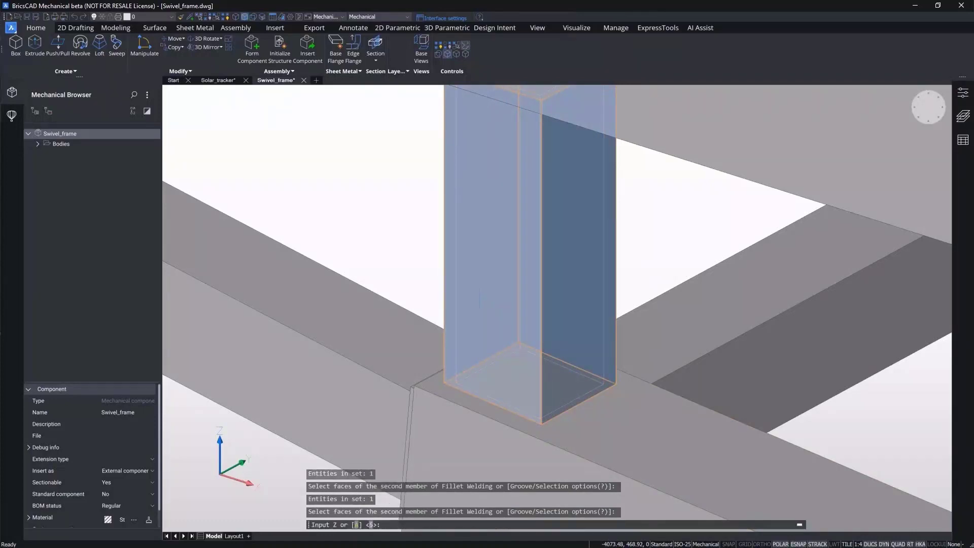
key(Return)
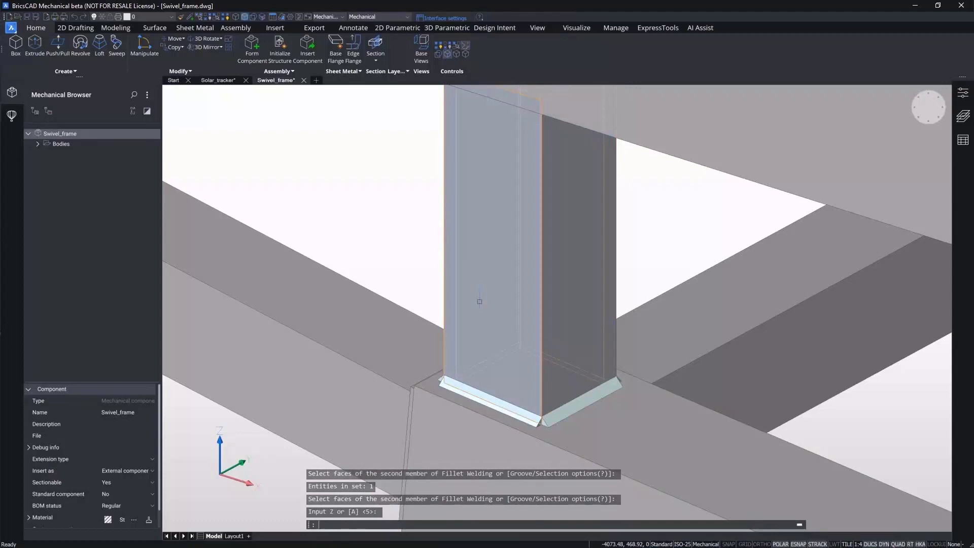
key(Return)
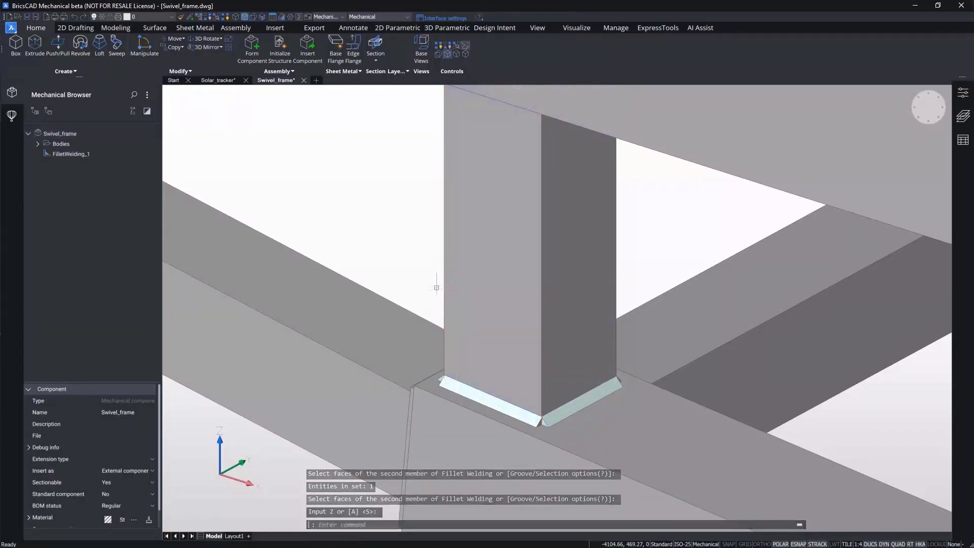
shift+middle_drag(425, 275, 553, 265)
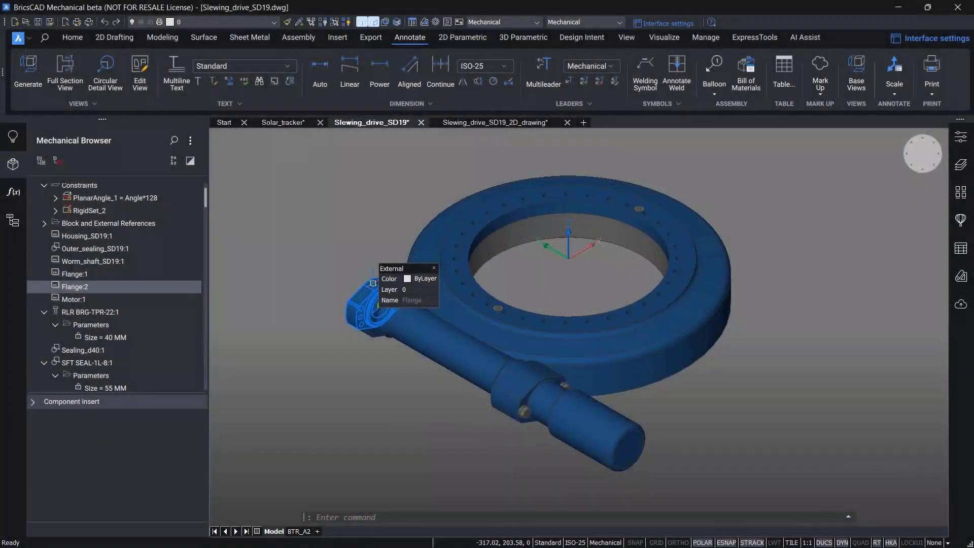
- Generate a base view of the selected Flange:2 on layout BTR_A2, with a projected side view to its left
click(28, 71)
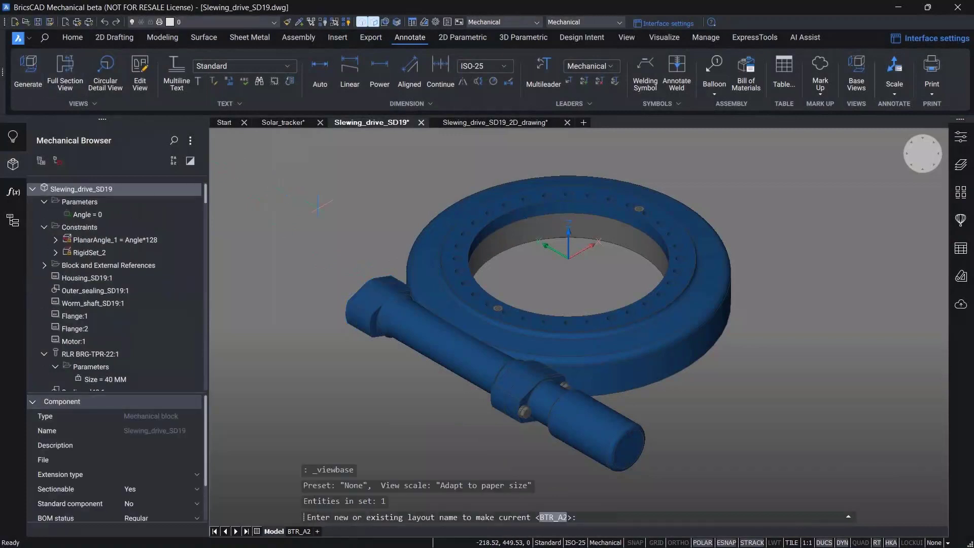
key(Return)
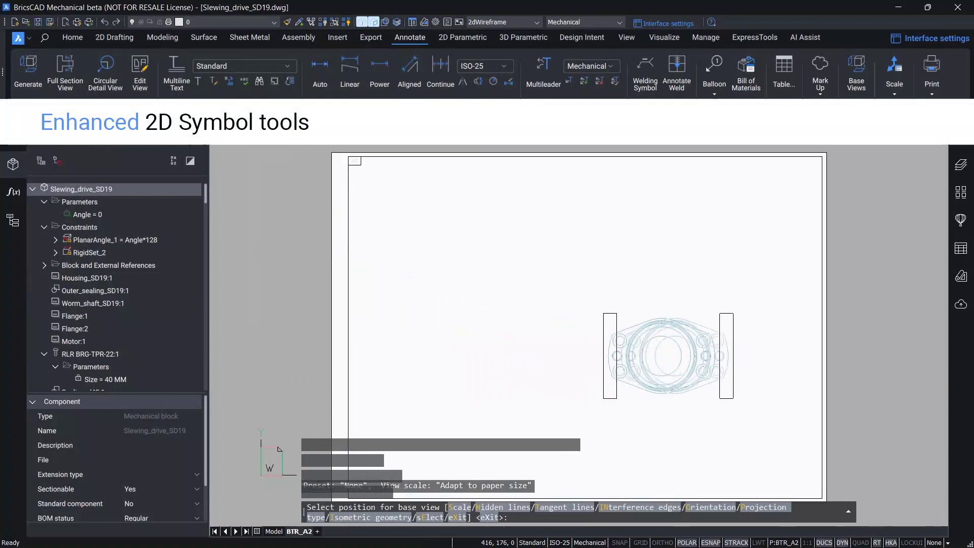
click(728, 358)
click(616, 356)
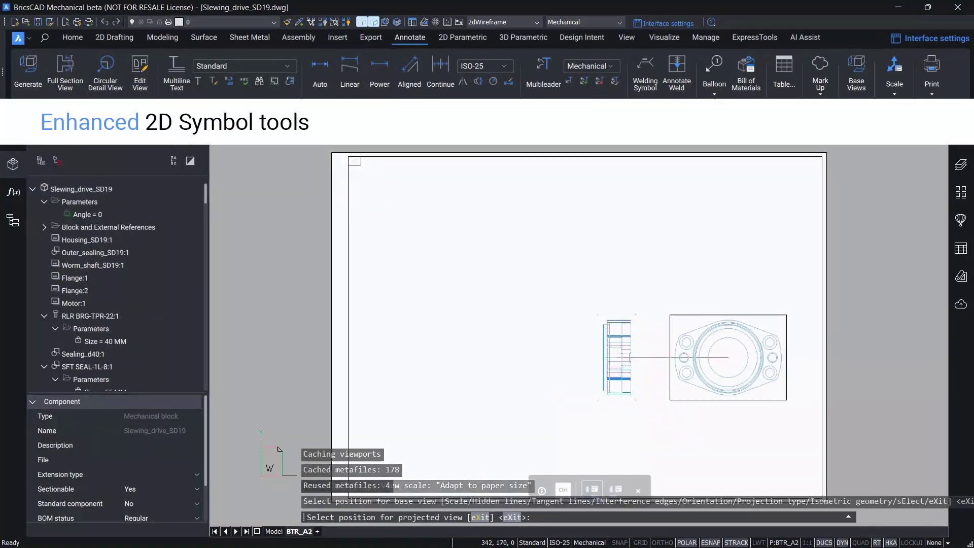
key(Return)
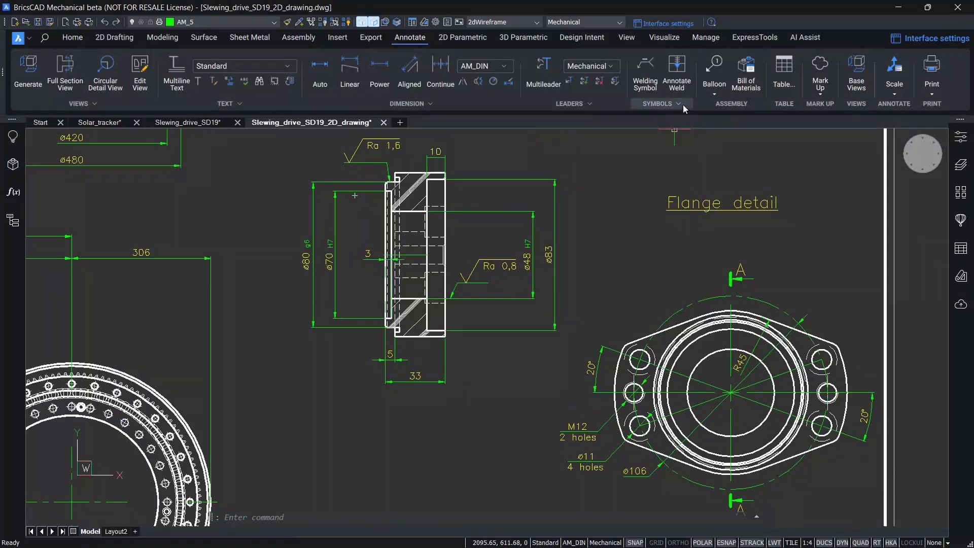
- Place a datum identifier with datum note A beside the flange section, just above the 3 mm dimension
click(682, 104)
click(714, 150)
scroll(382, 215, up, 4)
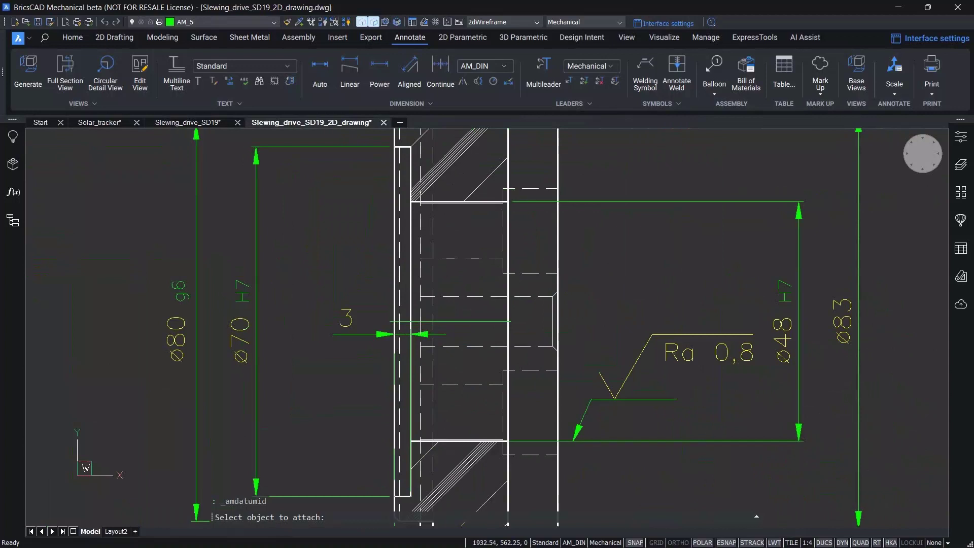
click(370, 226)
click(336, 278)
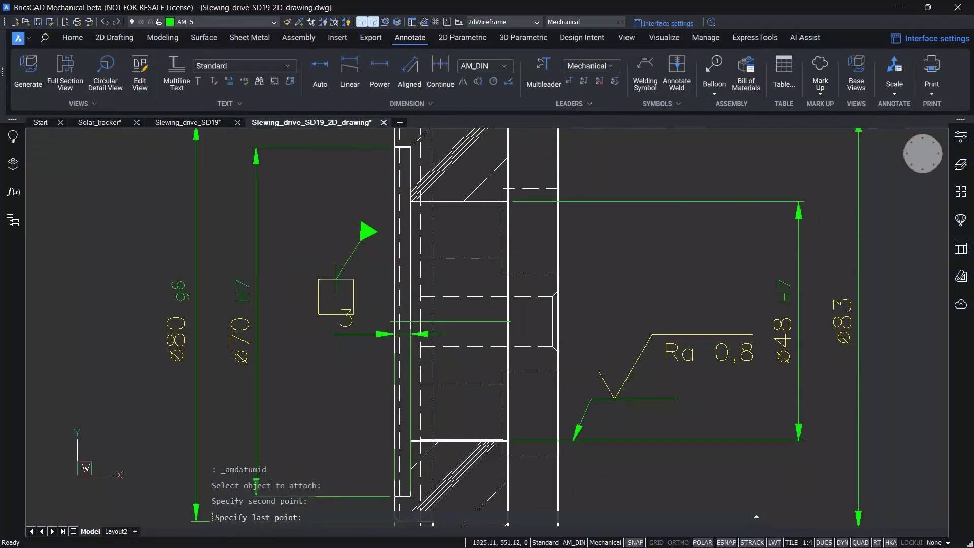
click(336, 297)
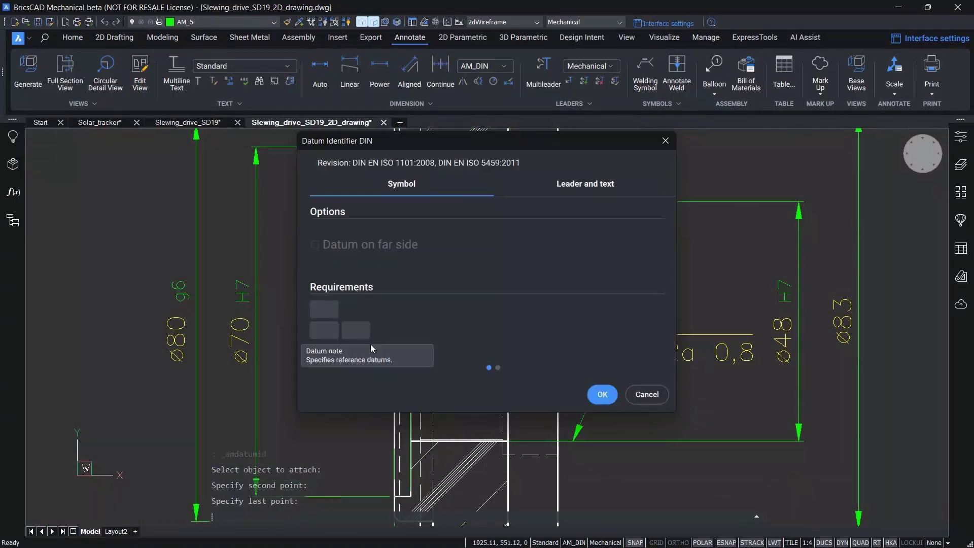
text(A)
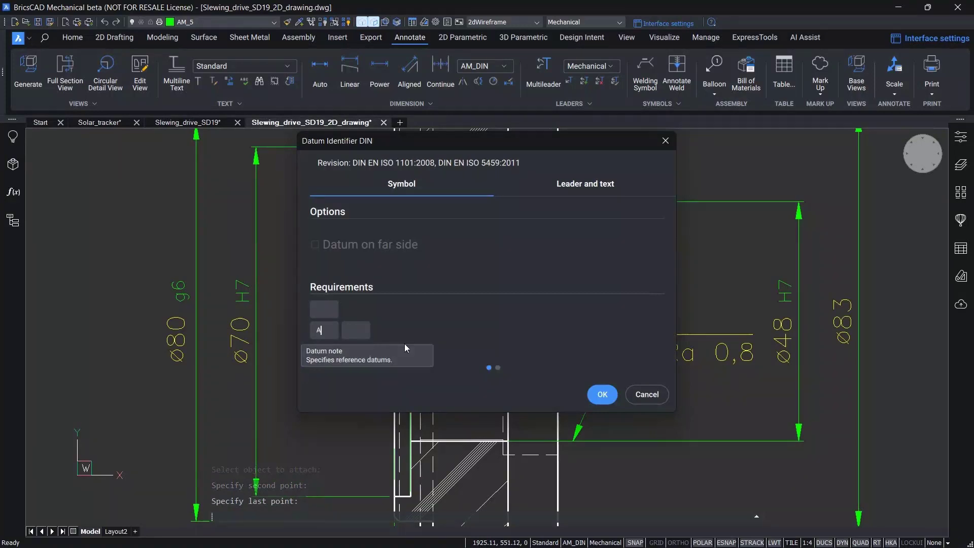
click(602, 395)
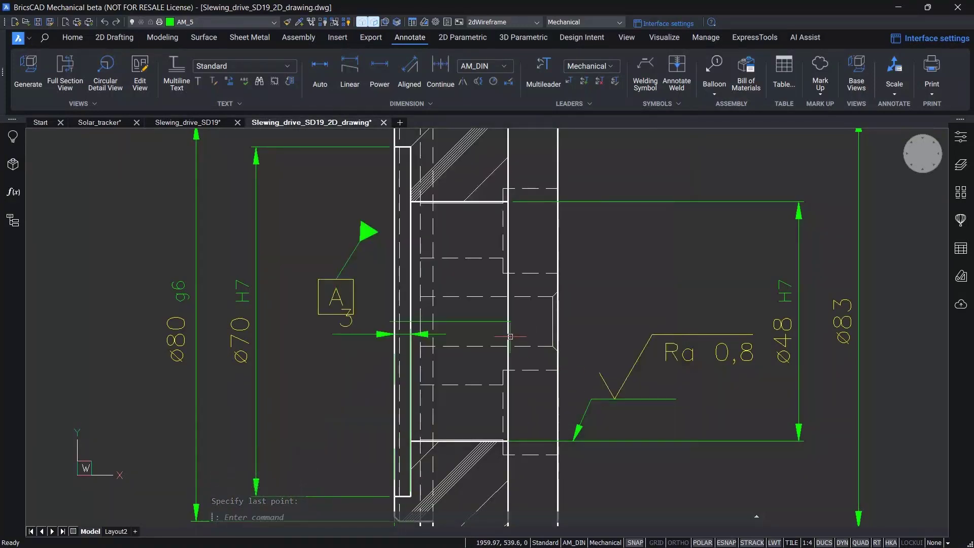
- Attach the leader of datum identifier A to the upper bore edge of the flange section
double_click(358, 253)
click(470, 276)
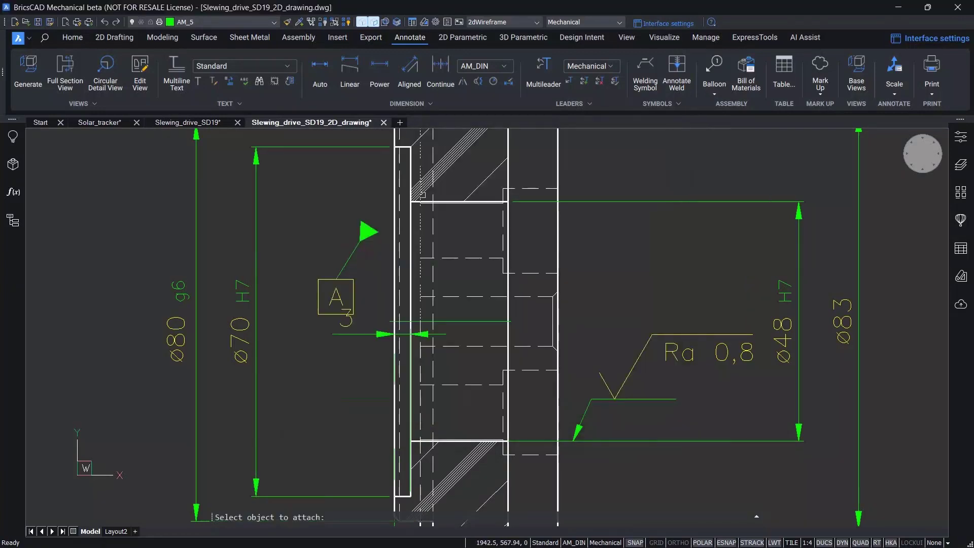
scroll(418, 201, up, 4)
click(414, 208)
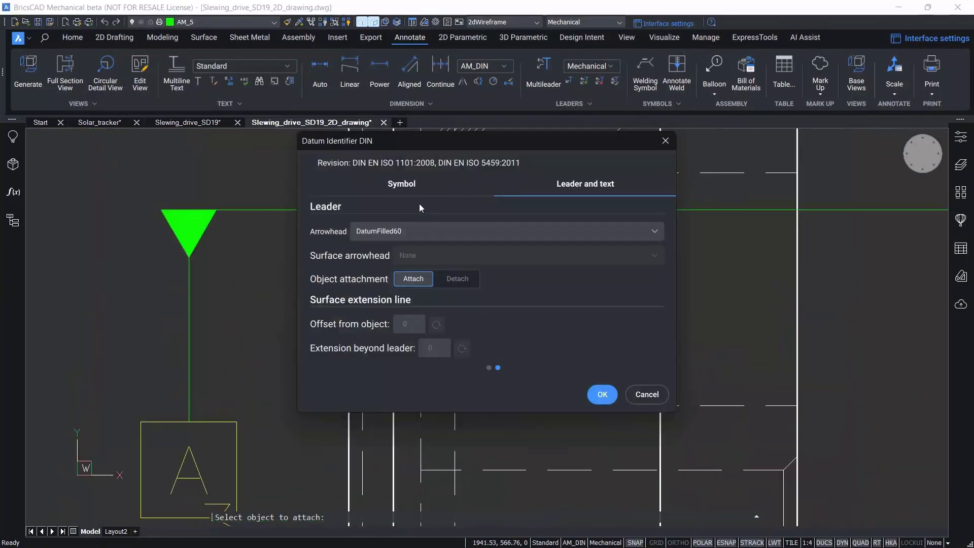
click(602, 395)
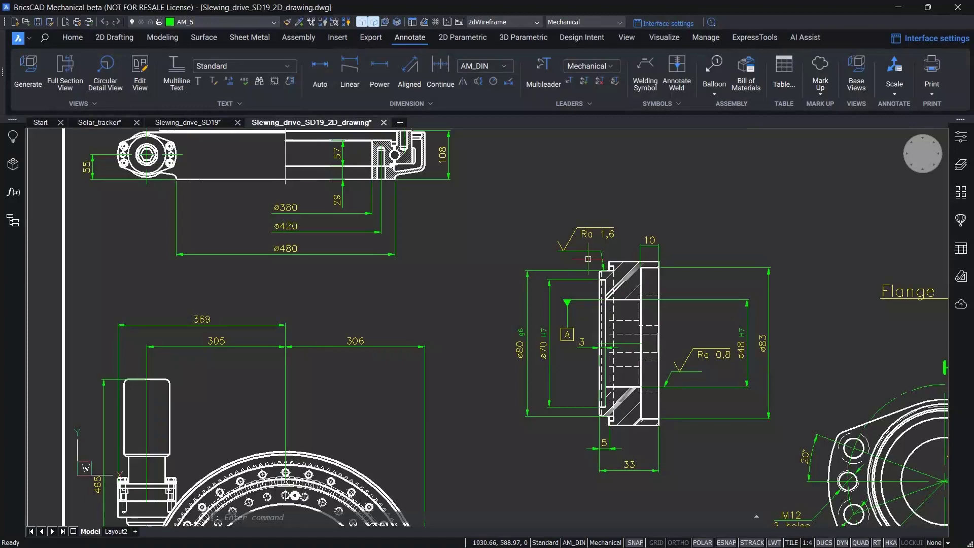
- Move the flange section view with its annotations down into horizontal alignment with the flange's front view
drag(588, 259, 667, 428)
click(675, 332)
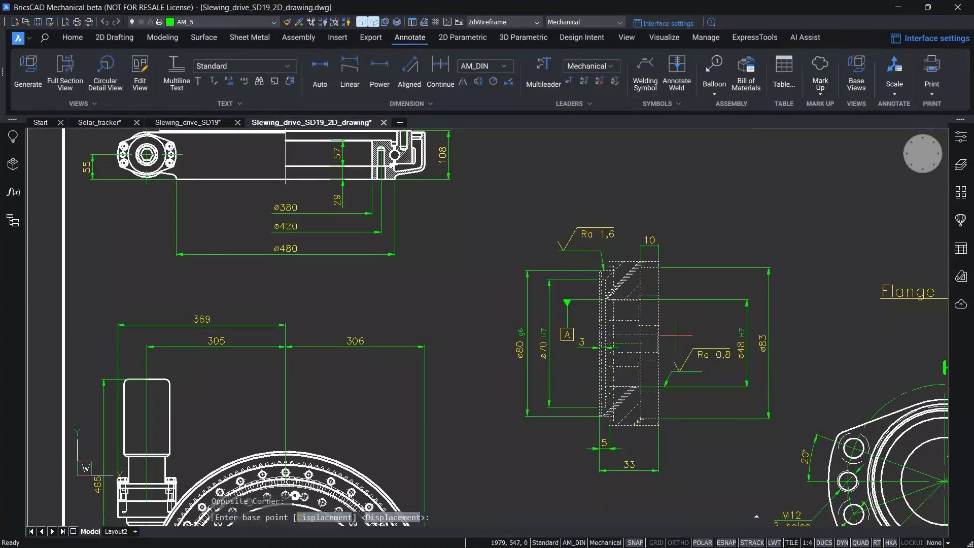
click(660, 345)
middle_drag(660, 345, 557, 172)
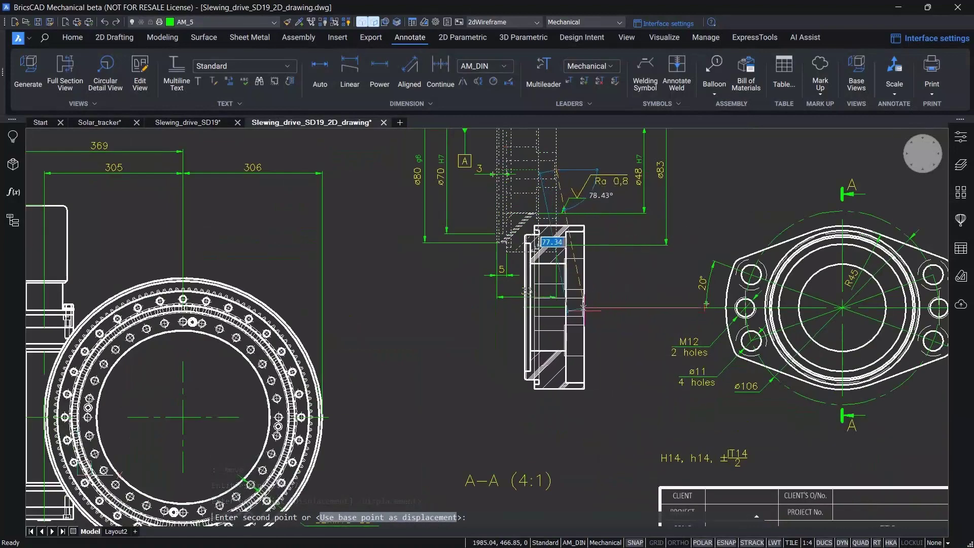
click(561, 313)
scroll(659, 437, up, 2)
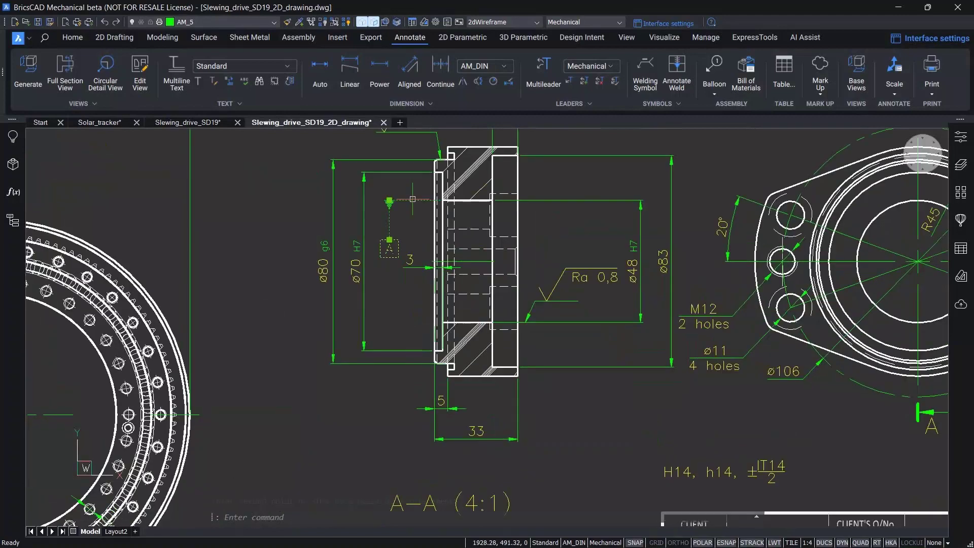
- Set the object attachment of datum identifier A to Detach and shift its arrow slightly downward, free of the bore edge
double_click(413, 199)
key(Escape)
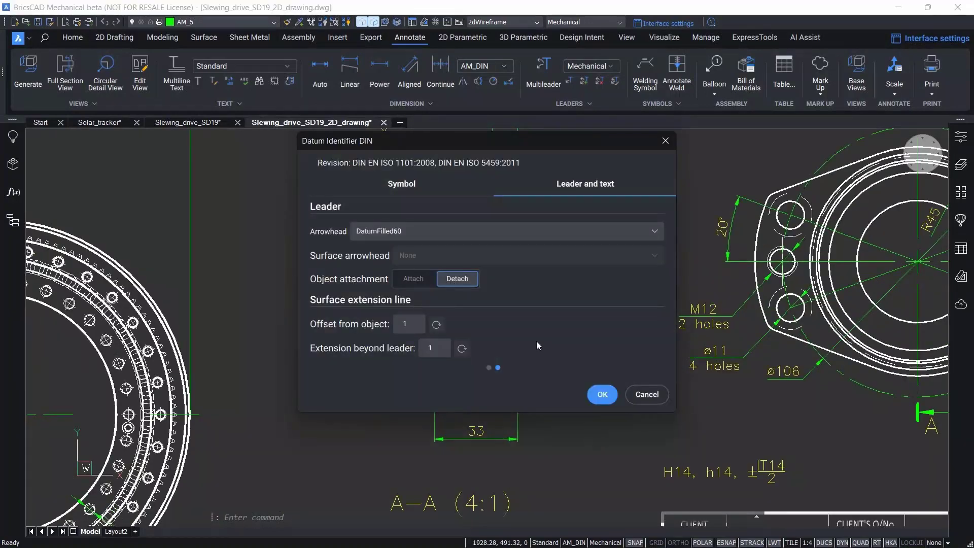
click(592, 396)
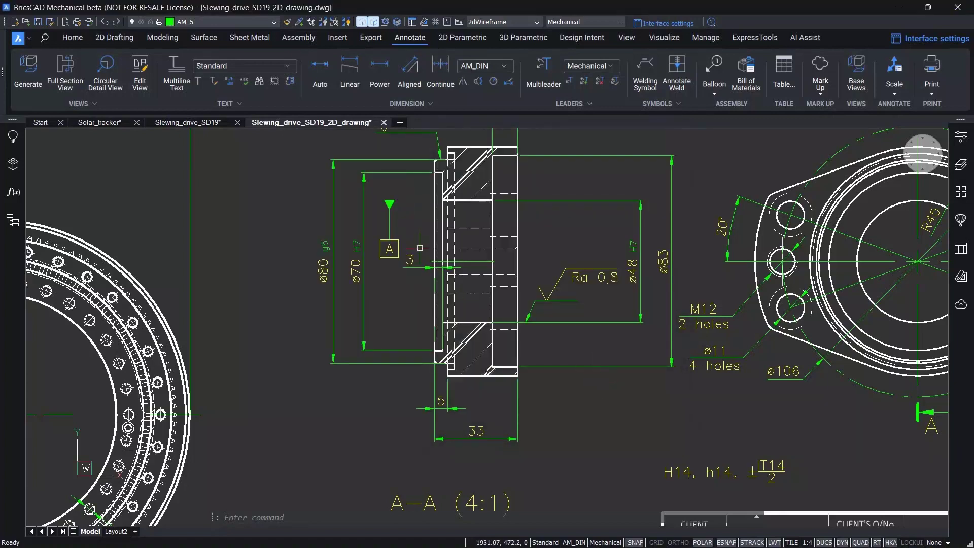
click(389, 205)
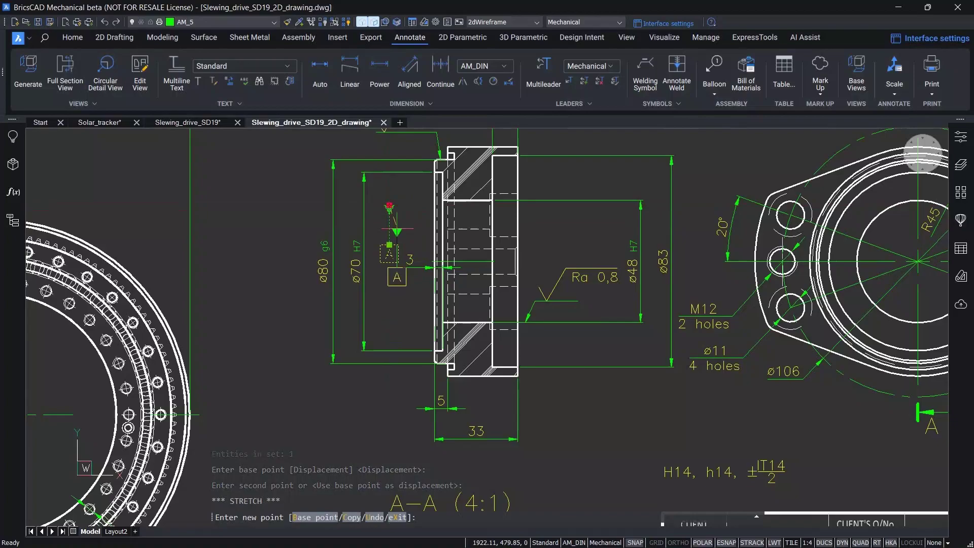
click(391, 226)
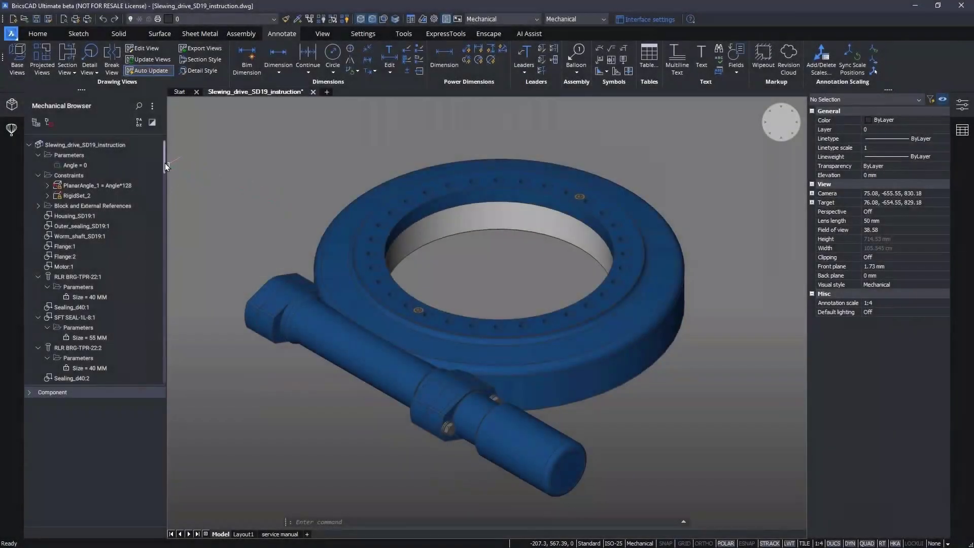
- Open the exploded representation Manual_Top_1 of the slewing drive for editing
drag(166, 163, 167, 358)
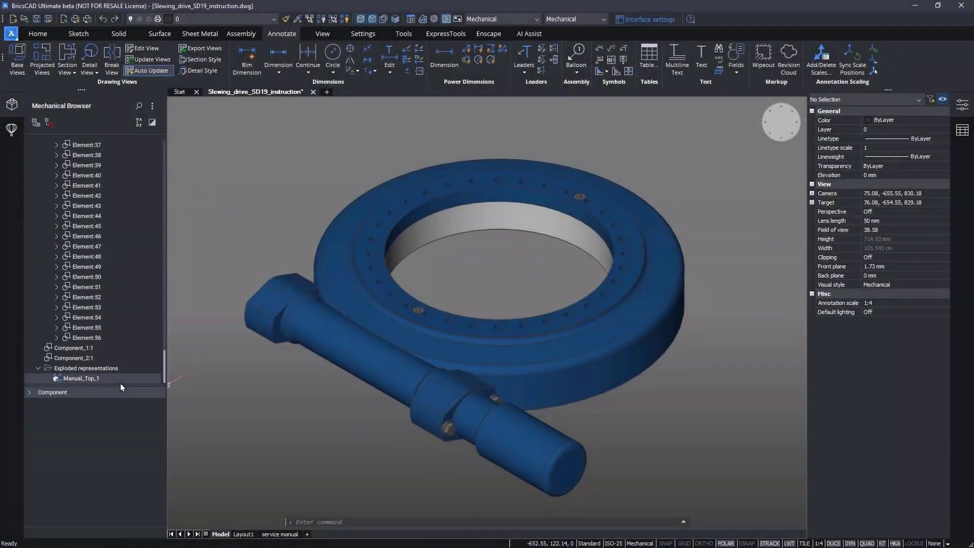
right_click(97, 380)
click(99, 392)
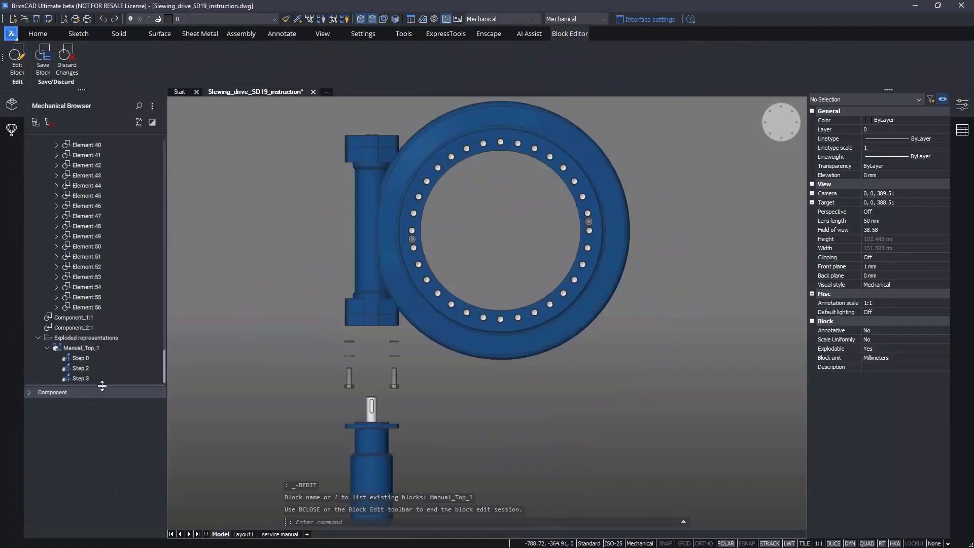
- Review Step 0, Step 2 and Step 3 of the Manual_Top_1 exploded representation, and save and close the block
right_click(90, 361)
click(94, 372)
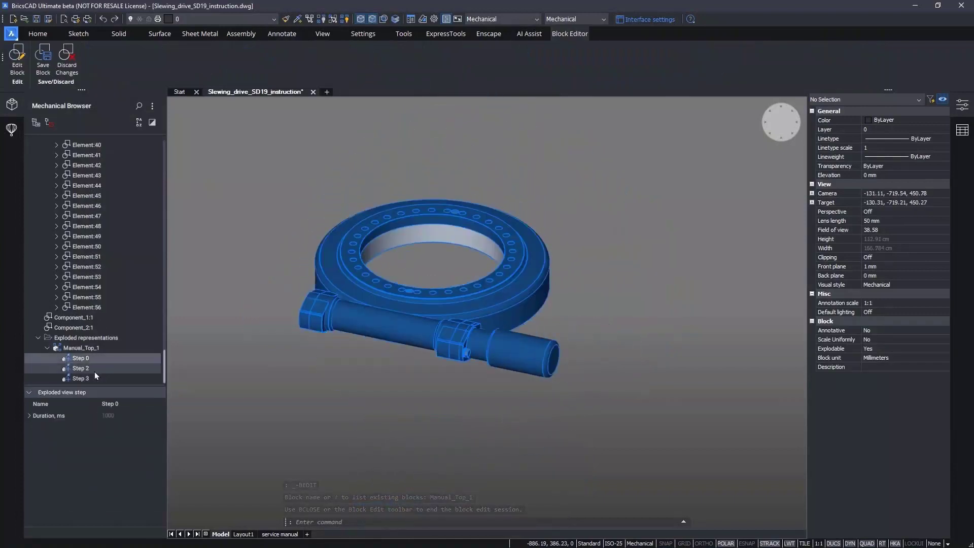
right_click(86, 371)
click(90, 359)
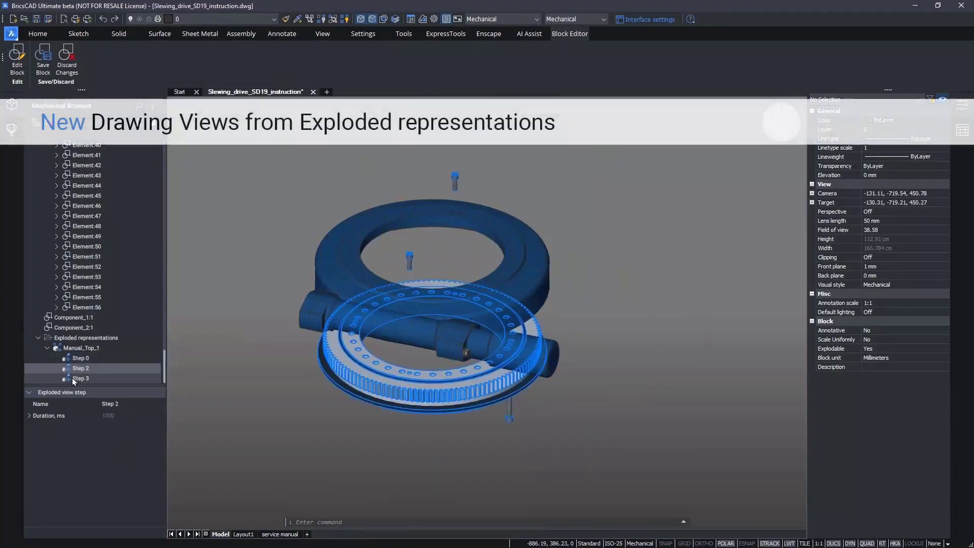
right_click(81, 378)
click(84, 371)
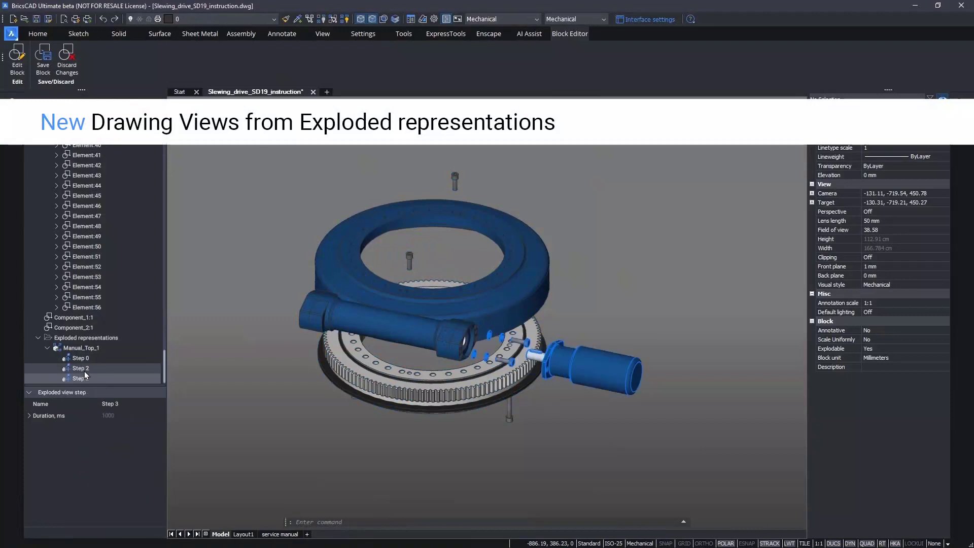
click(43, 59)
- Generate a base view of the motor step of exploded view Manual_Top_1 in the service manual layout's upper frame, and return to model space
click(18, 57)
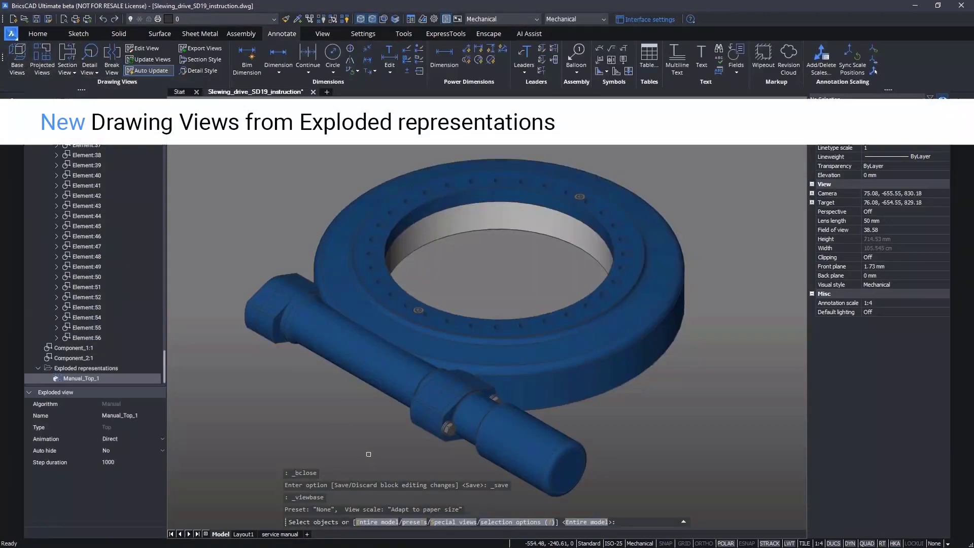
click(456, 522)
click(365, 523)
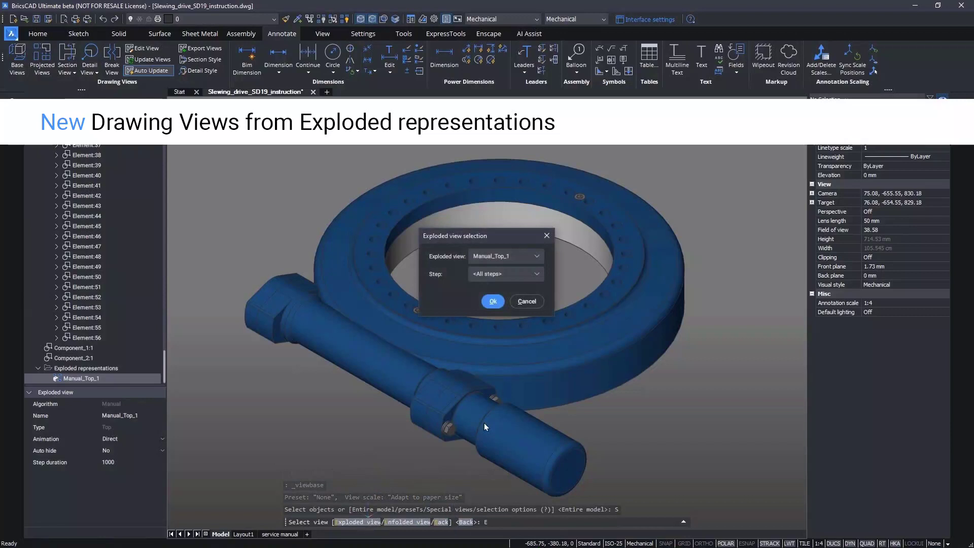
click(536, 276)
click(521, 288)
click(492, 302)
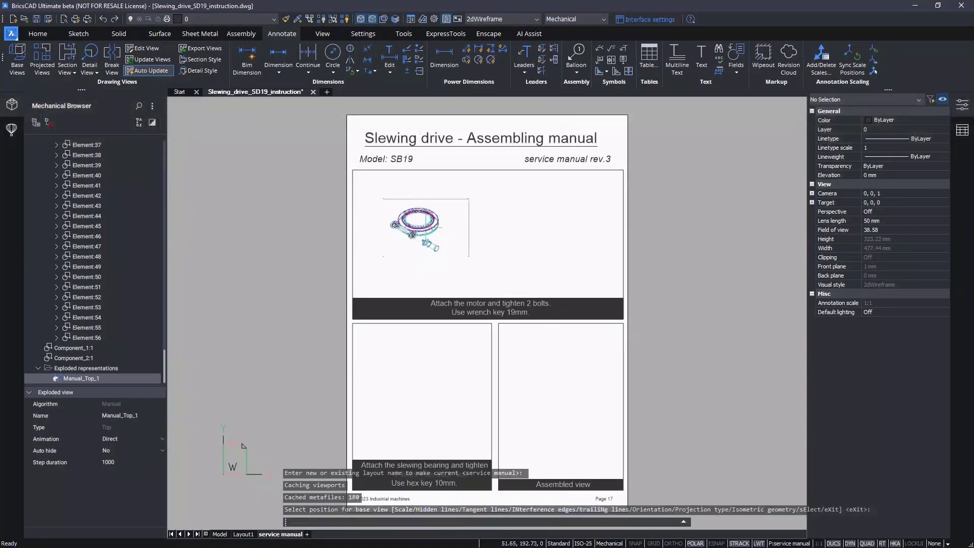
click(425, 227)
key(Return)
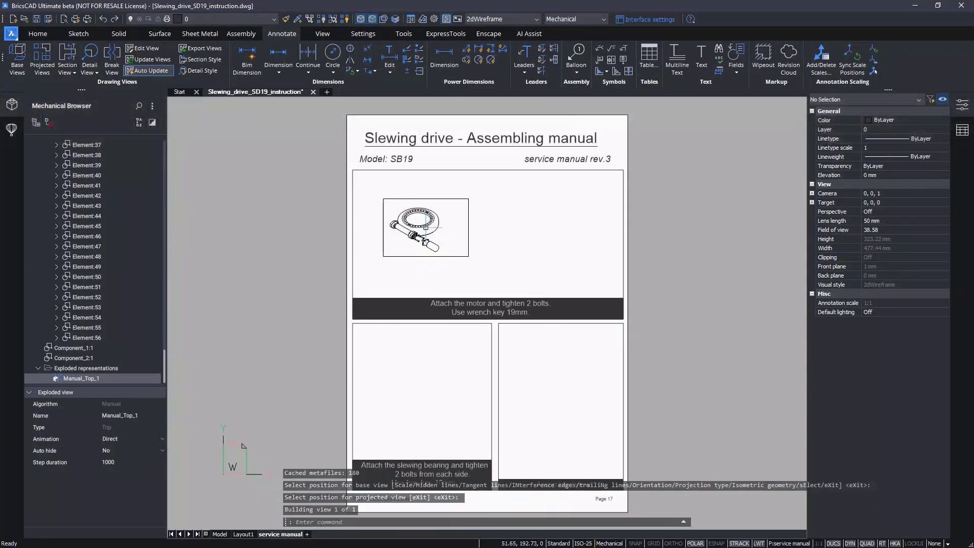
click(219, 535)
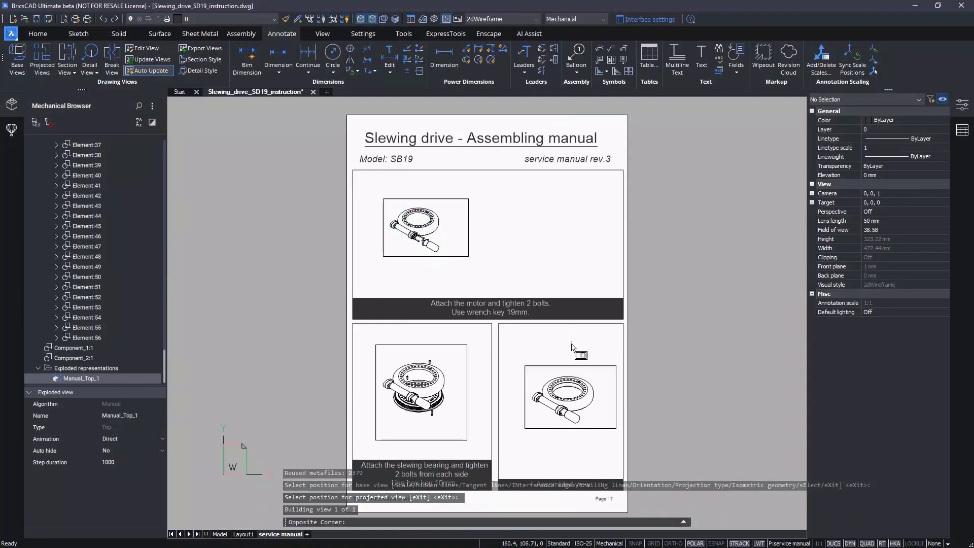
- Enable tangent lines for all three exploded drawing views on the service manual layout
click(548, 377)
click(467, 363)
click(468, 242)
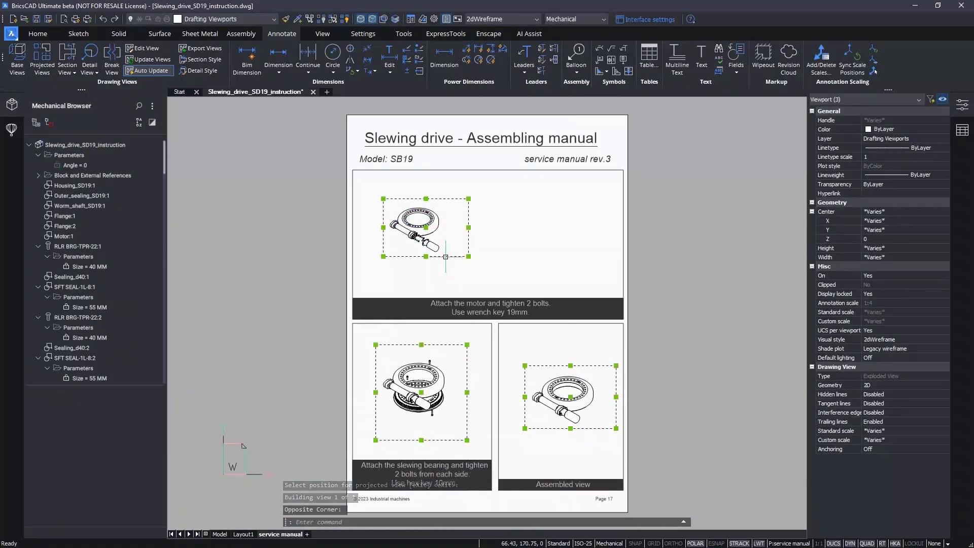
scroll(686, 388, up, 1)
middle_drag(687, 389, 777, 367)
click(918, 404)
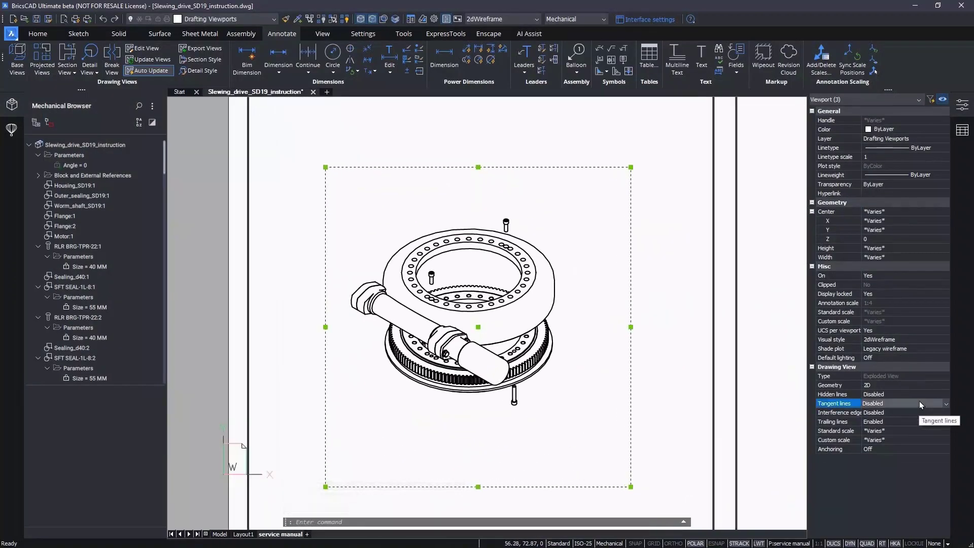
click(912, 422)
- Set the standard scale of the three selected drawing views to 1:10 and clear the selection
click(897, 431)
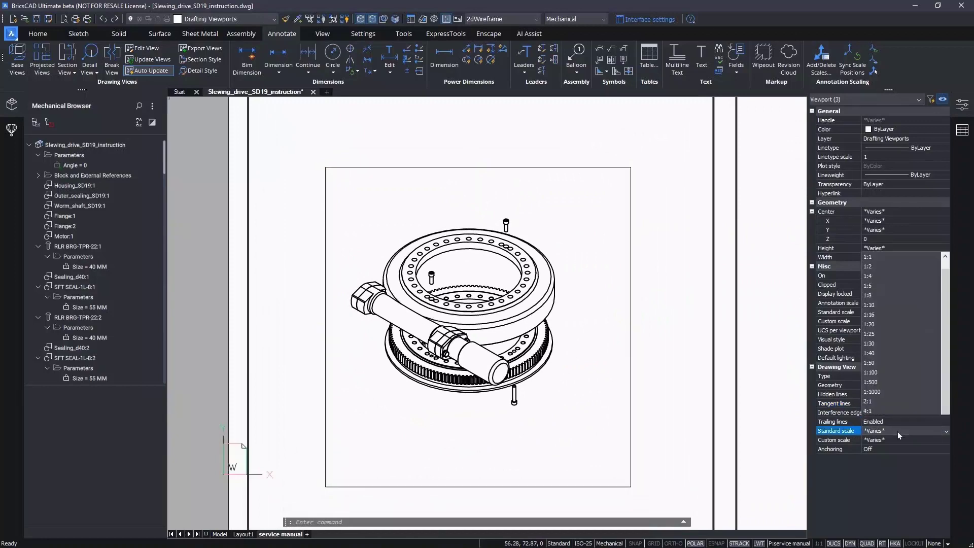
click(890, 277)
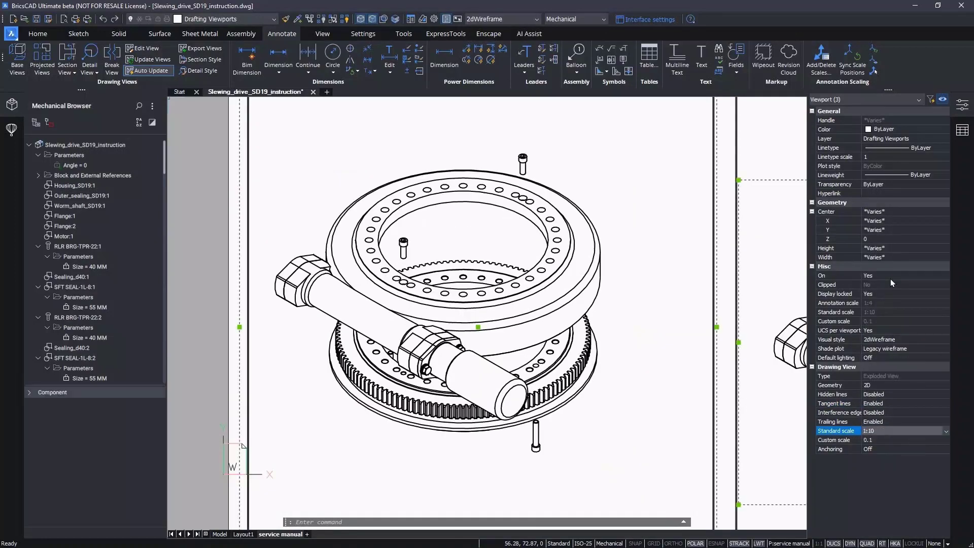
key(Escape)
scroll(632, 366, down, 5)
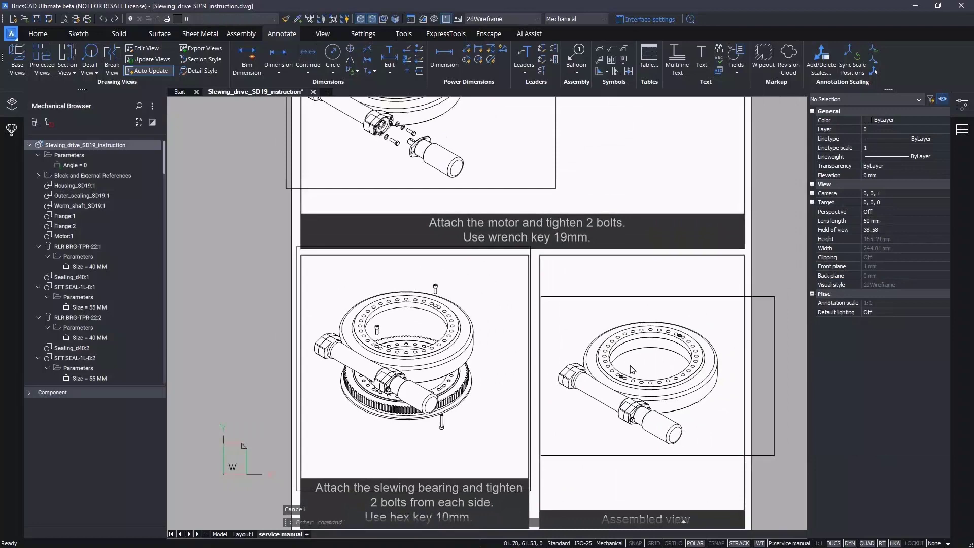
middle_drag(630, 339, 633, 368)
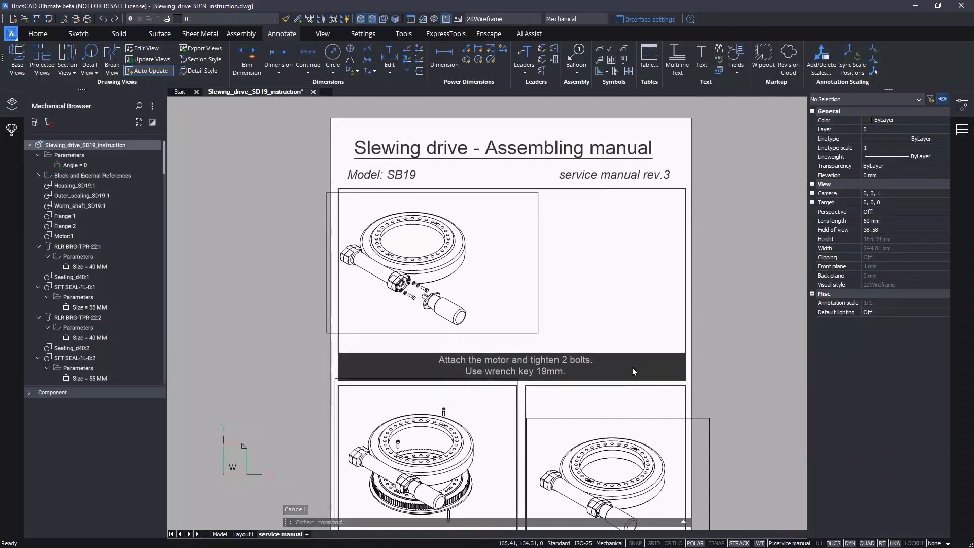
- Create a circular detail view around the motor's bolted joint and place it beside the exploded view in the upper frame
click(89, 63)
click(422, 292)
scroll(396, 313, up, 4)
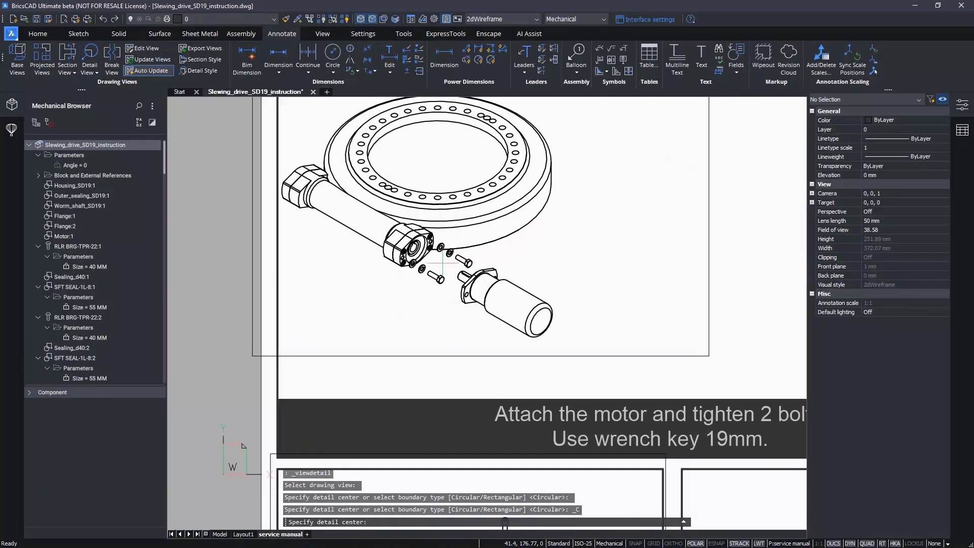
click(443, 265)
click(527, 265)
scroll(543, 272, down, 4)
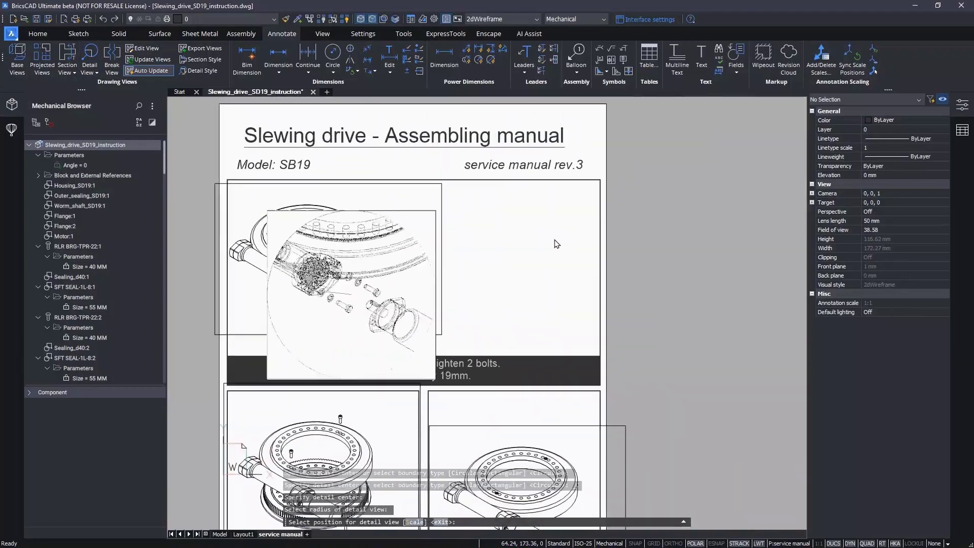
click(509, 264)
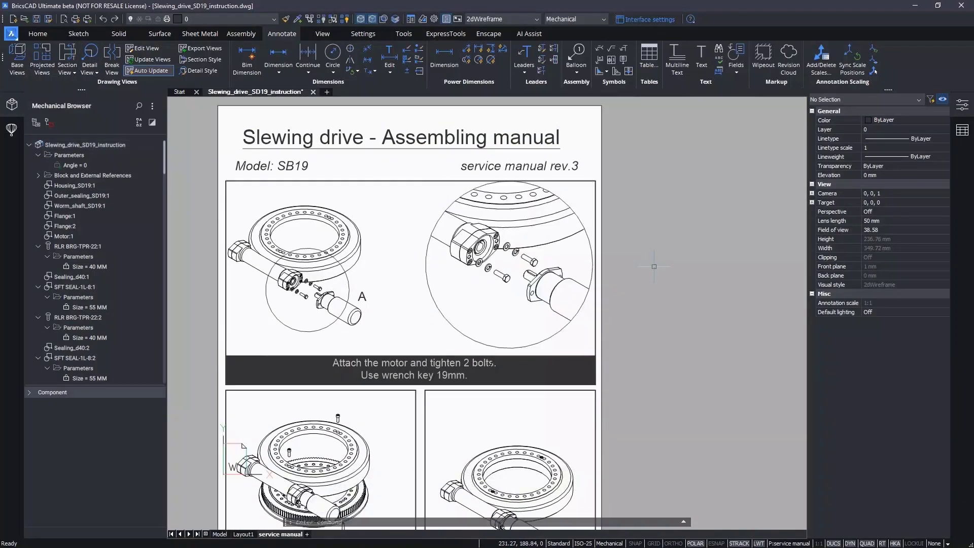
- Insert the direction arrow from the Instruction arrows library beside detail label A at scale 1, pointing toward the housing along the motor axis
scroll(650, 267, up, 5)
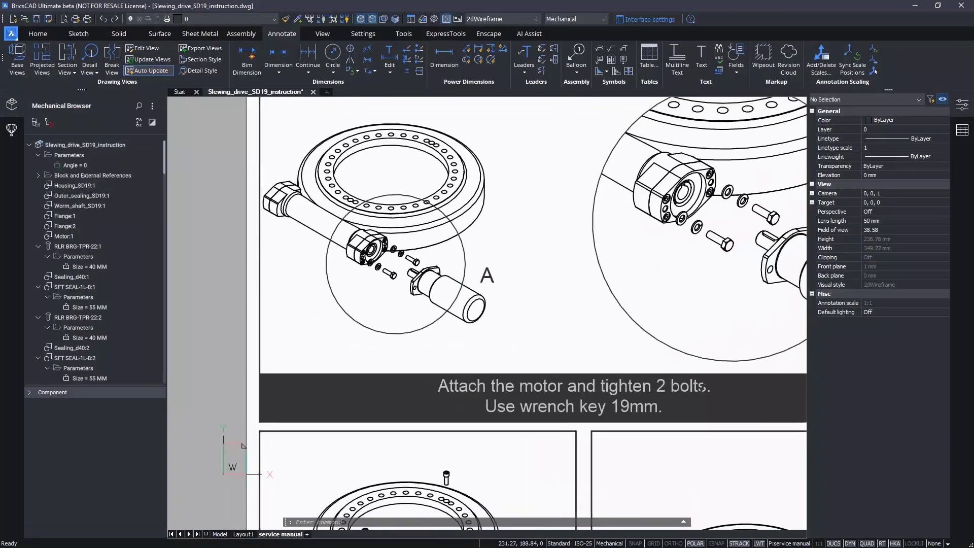
click(11, 130)
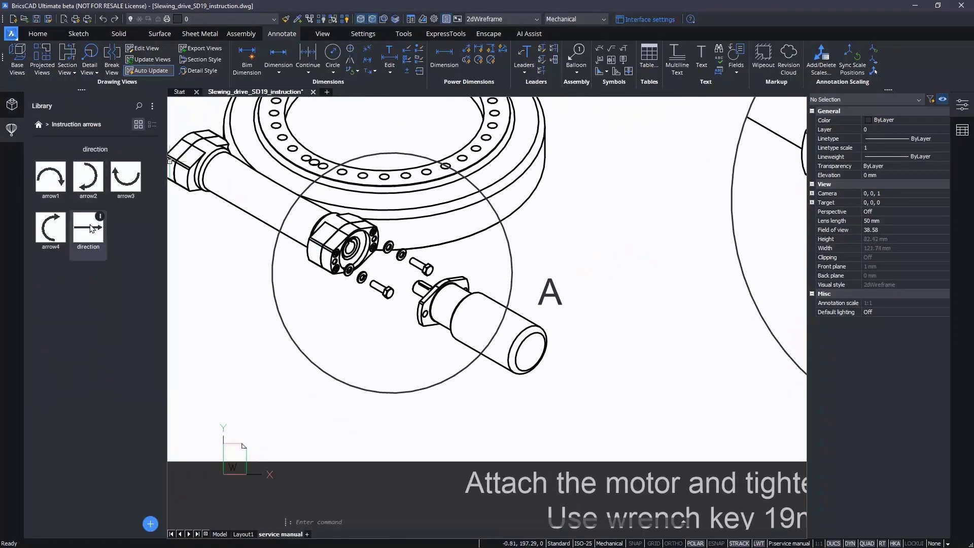
click(88, 229)
click(569, 273)
key(Return)
key(Return)
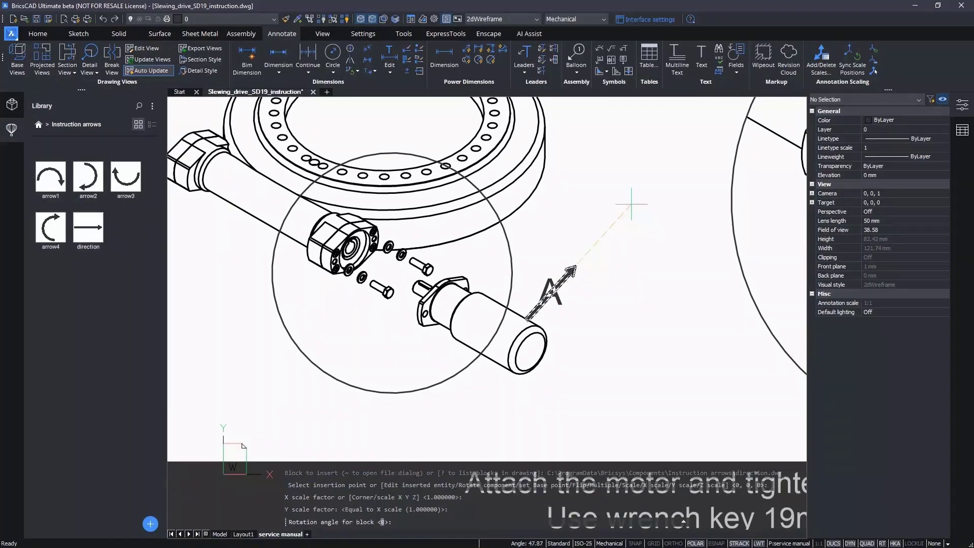
click(442, 197)
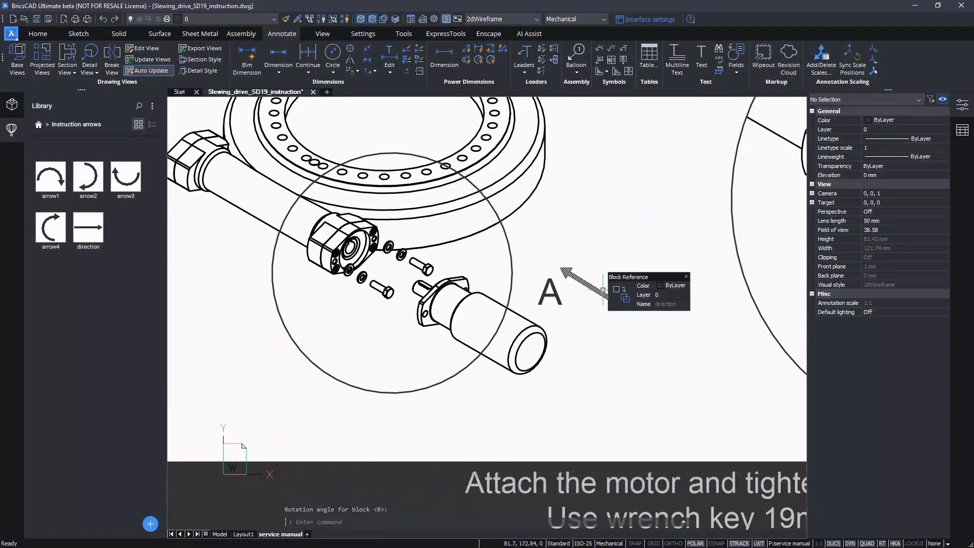
- Copy the direction arrow to the other side of the motor, just below it
click(626, 283)
scroll(588, 307, down, 1)
click(622, 308)
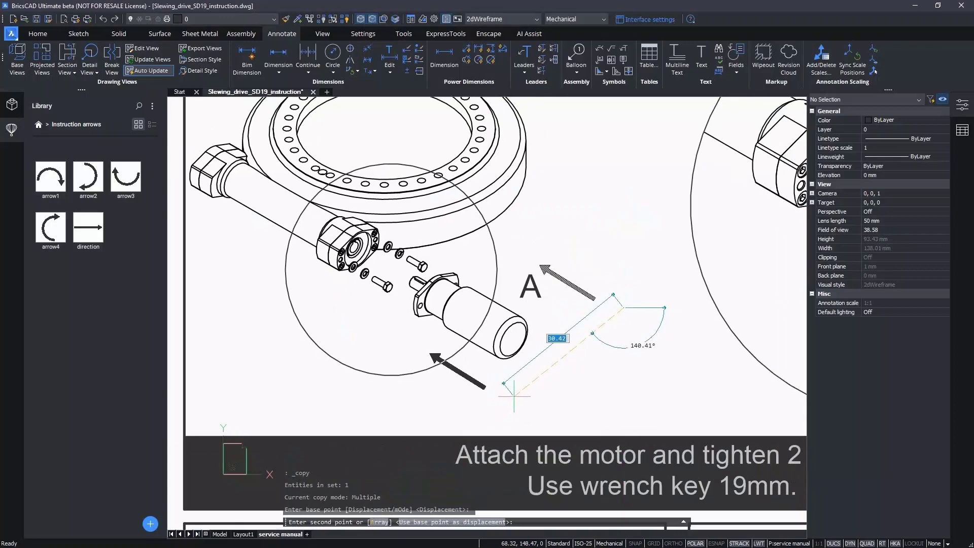
click(537, 407)
key(Return)
- Insert the curved arrow4 symbol around the lower bolt in the detail view at scale 1, without rotation
middle_click(540, 394)
scroll(542, 398, down, 3)
scroll(578, 334, up, 6)
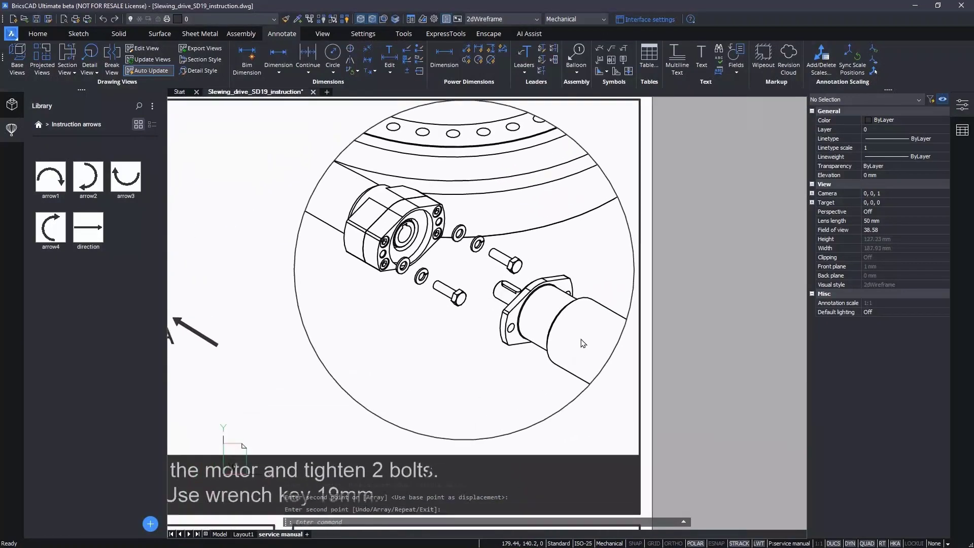
click(51, 228)
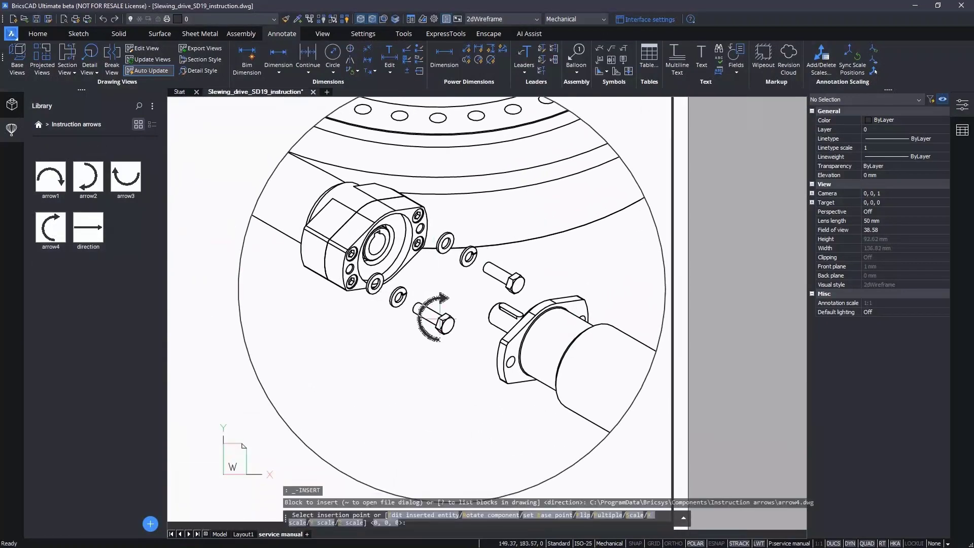
click(442, 319)
key(Return)
key(Return)
click(485, 326)
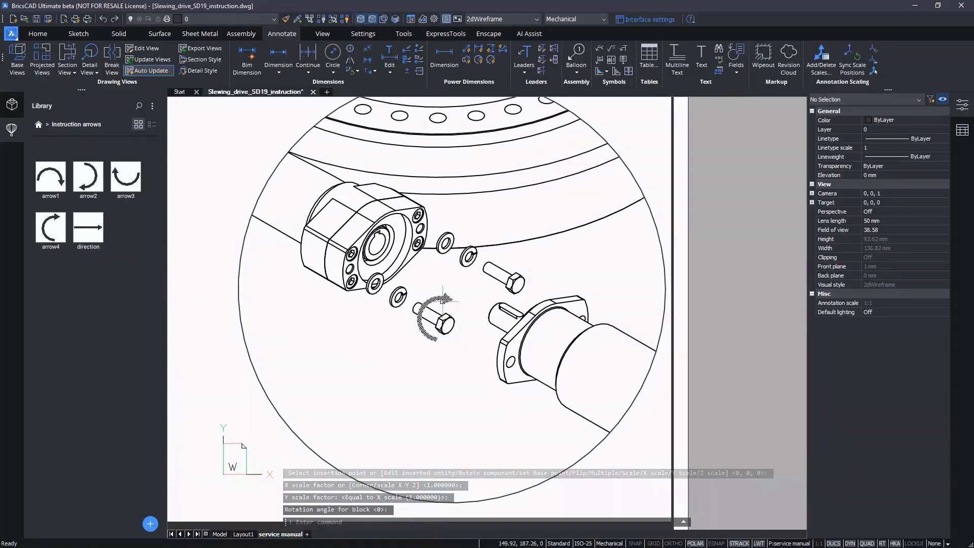
- Copy the curved arrow onto the upper bolt in the detail view and show the whole manual page
click(464, 321)
click(423, 422)
click(494, 382)
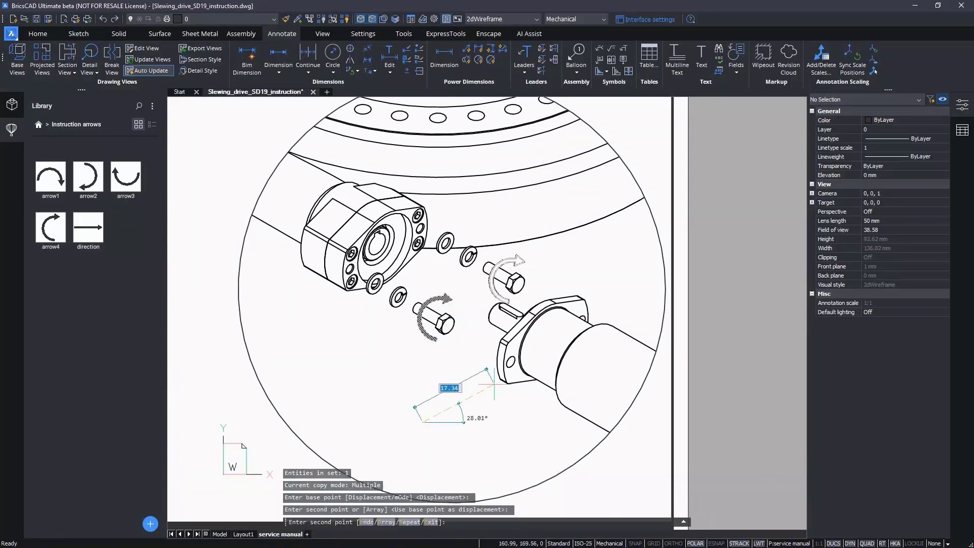
key(Return)
scroll(550, 362, down, 3)
middle_click(550, 363)
middle_click(550, 363)
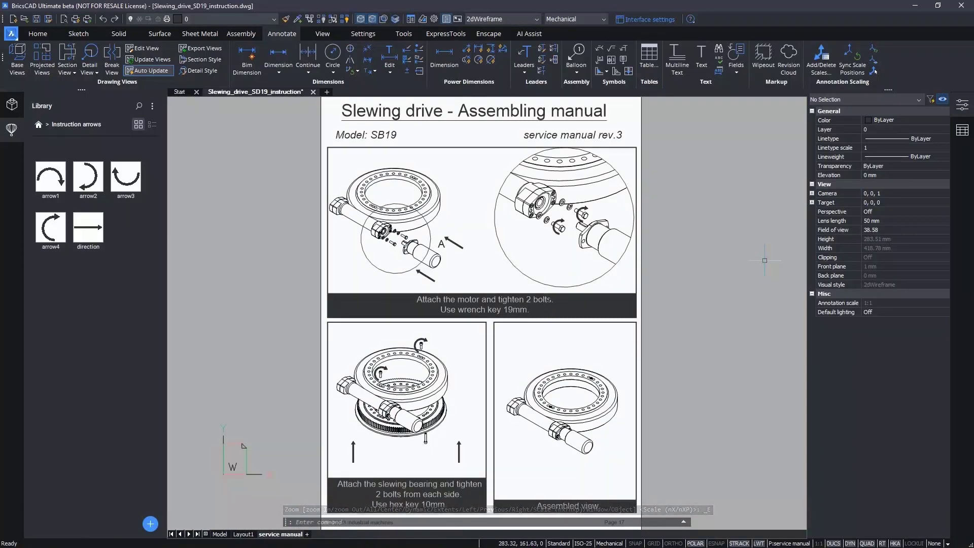
key(ctrl+0)
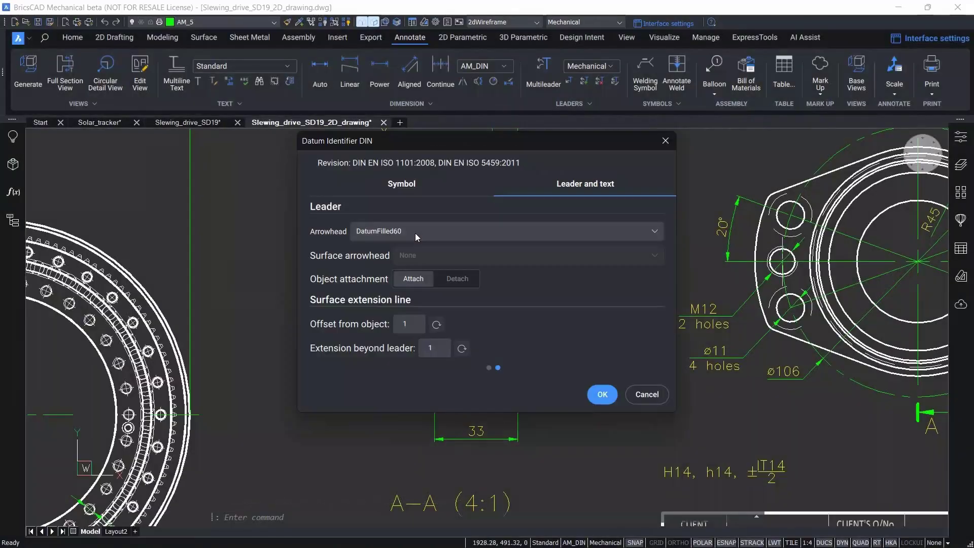
- Set the datum identifier's object attachment to Detach in the slewing drive 2D drawing
click(454, 279)
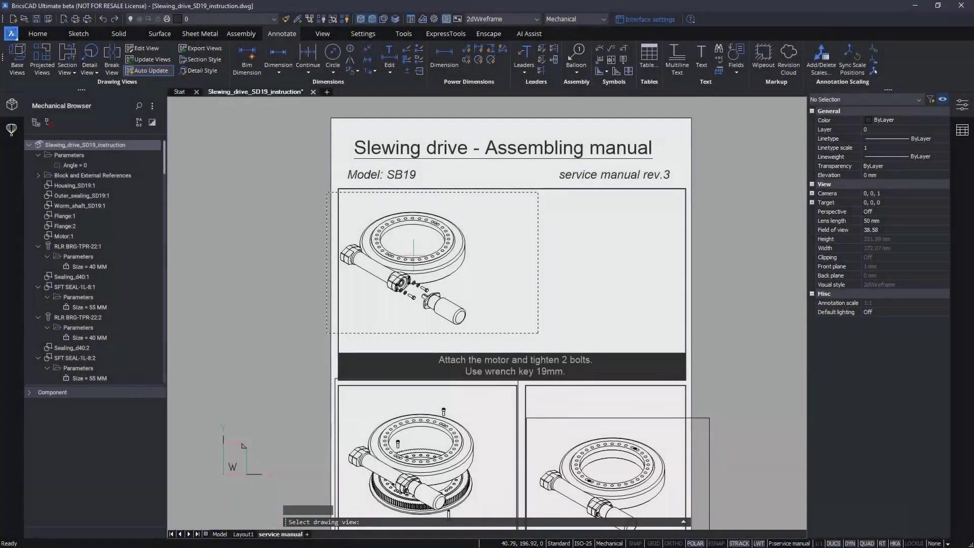
- Set the centre of a circular detail view at the motor's bolts in the upper exploded view
scroll(435, 307, up, 3)
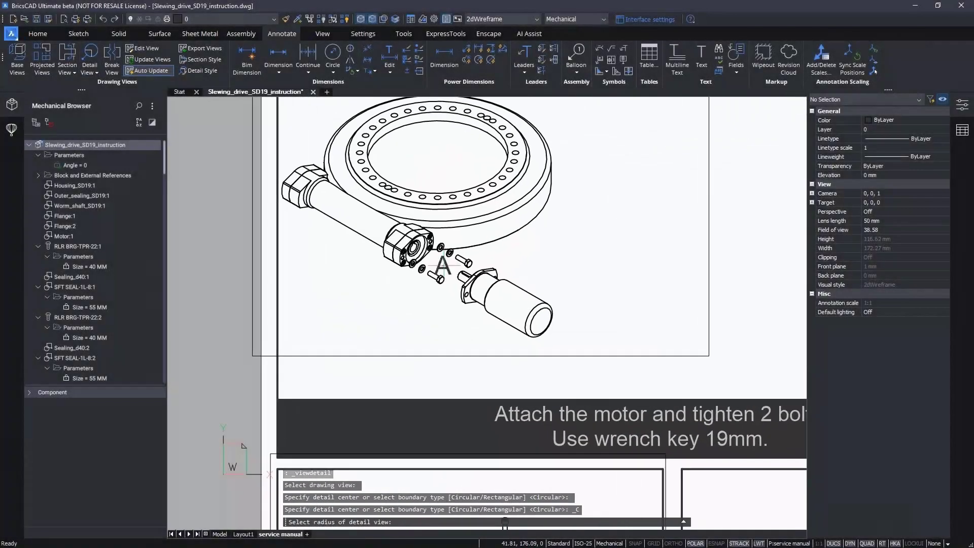